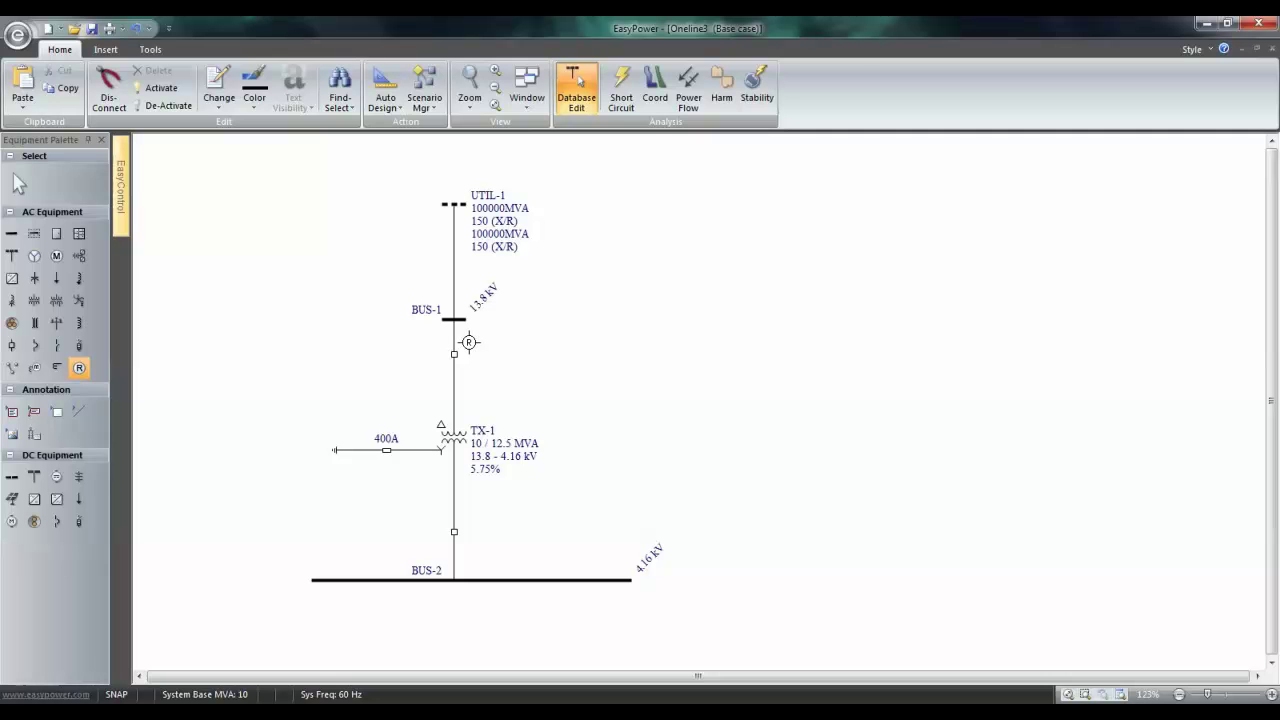
Place relay R-2 below BUS-1 and drag it into position beside TX-1
{"action": "left_click", "coordinate": [468, 342]}
{"action": "right_click", "coordinate": [470, 346]}
{"action": "left_click", "coordinate": [478, 358]}
{"action": "left_click_drag", "start_coordinate": [469, 345], "coordinate": [463, 341]}
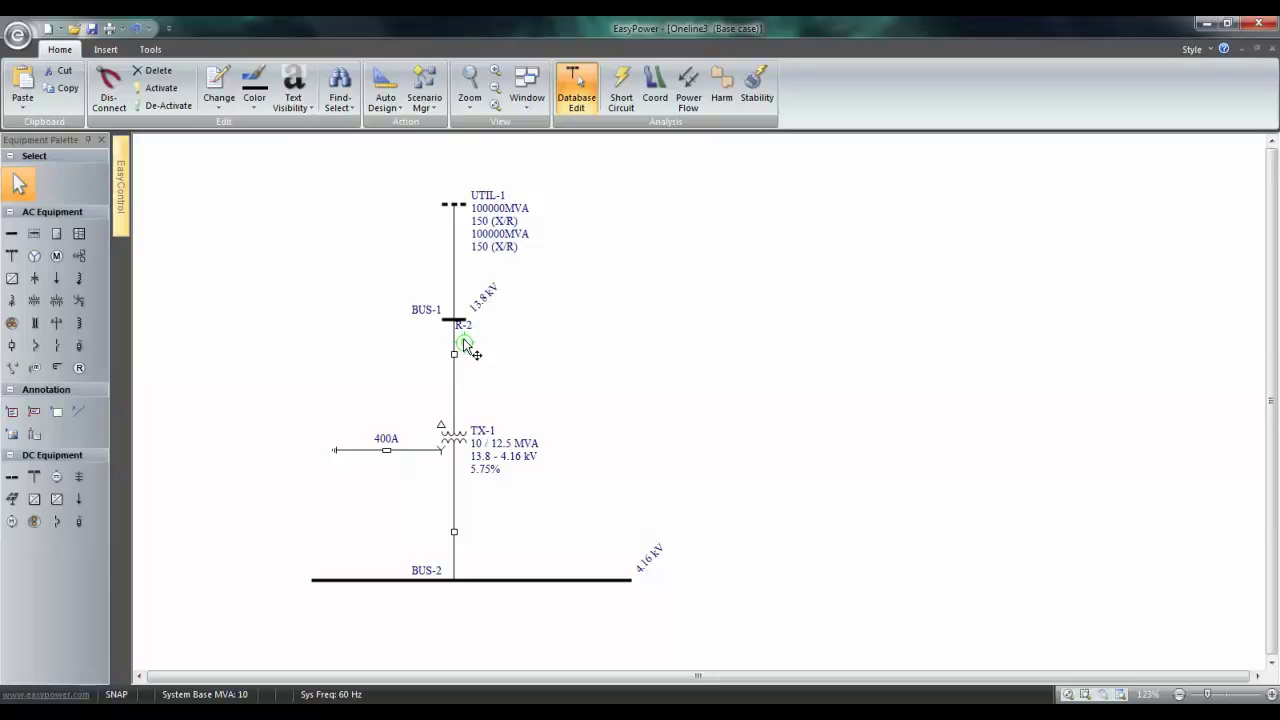
{"action": "left_click_drag", "start_coordinate": [464, 343], "coordinate": [559, 455]}
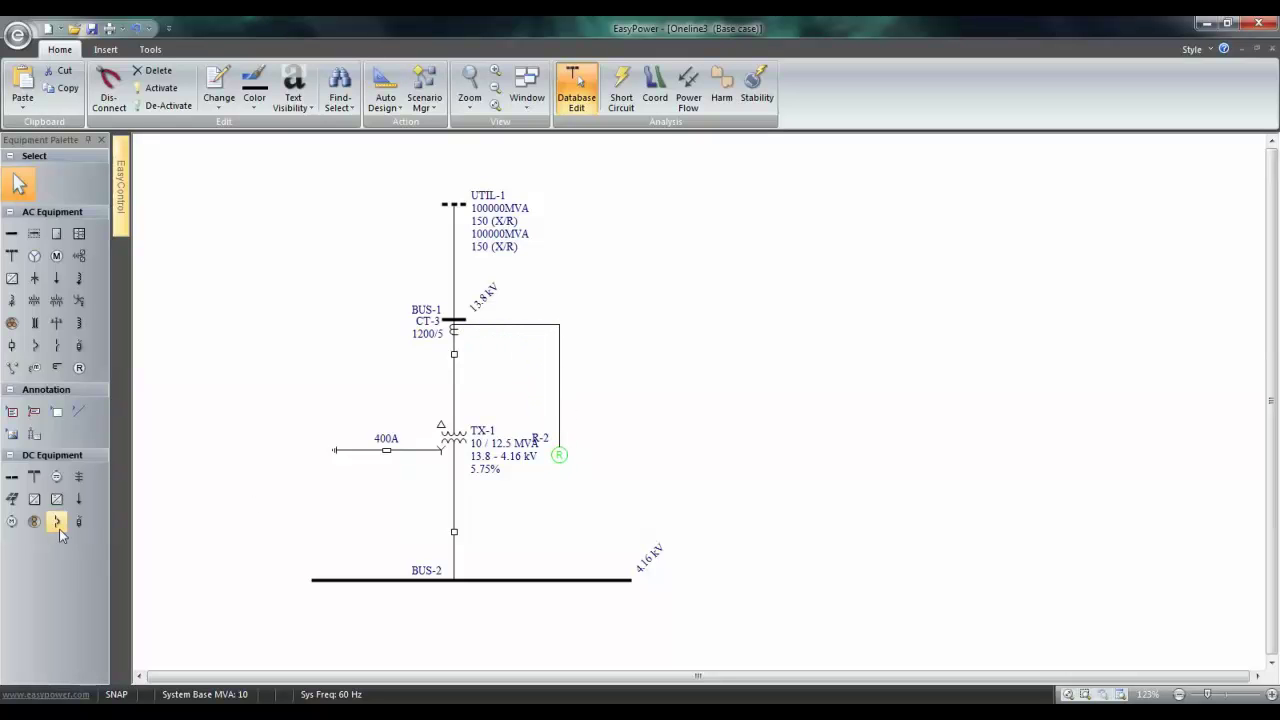
Place a 1200/5 current transformer, CT-4, on the line above BUS-2
{"action": "left_click", "coordinate": [58, 368]}
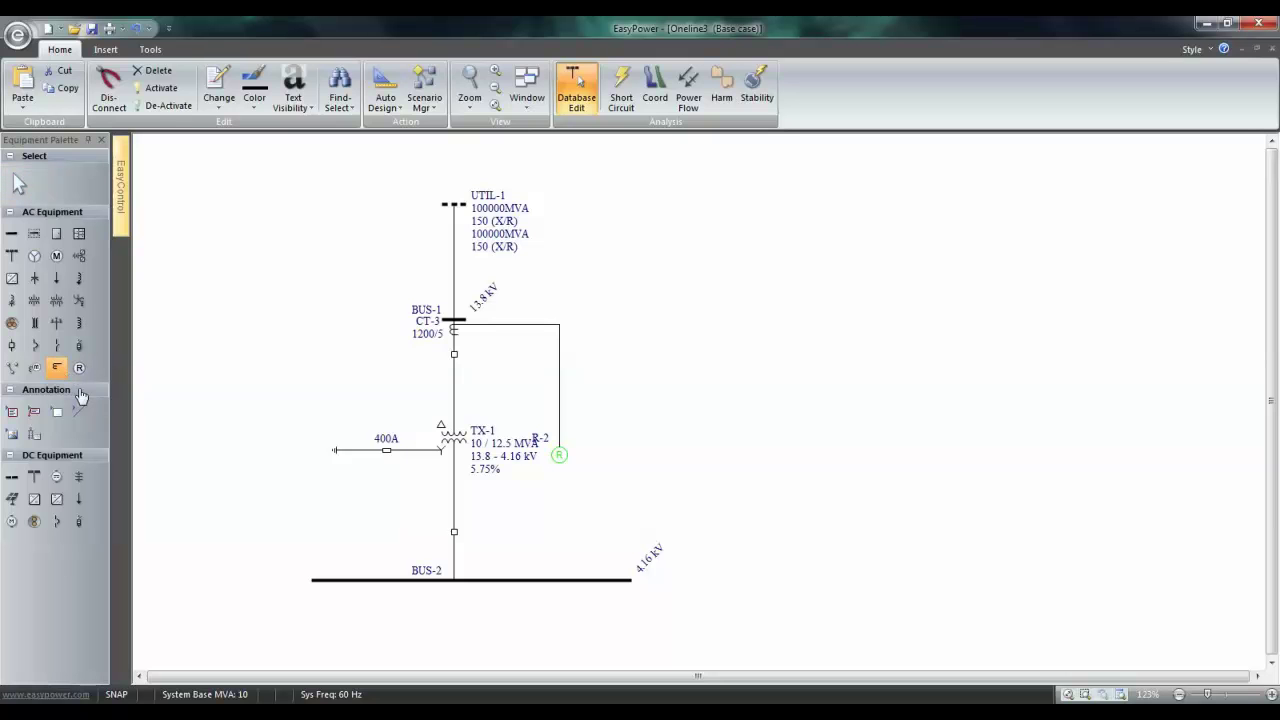
{"action": "left_click", "coordinate": [453, 547]}
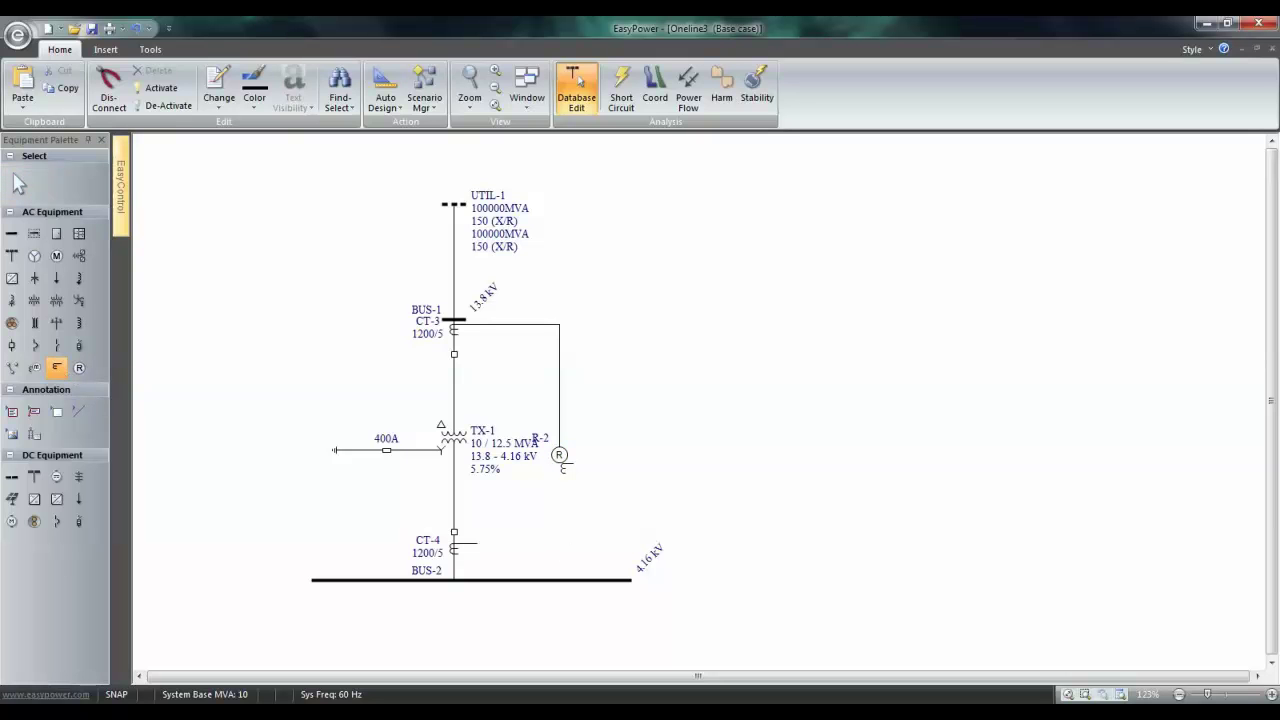
{"action": "right_click", "coordinate": [560, 455]}
Move relay R-2 left of TX-1 and route its connection straight down to CT-4
{"action": "left_click_drag", "start_coordinate": [560, 456], "coordinate": [302, 510]}
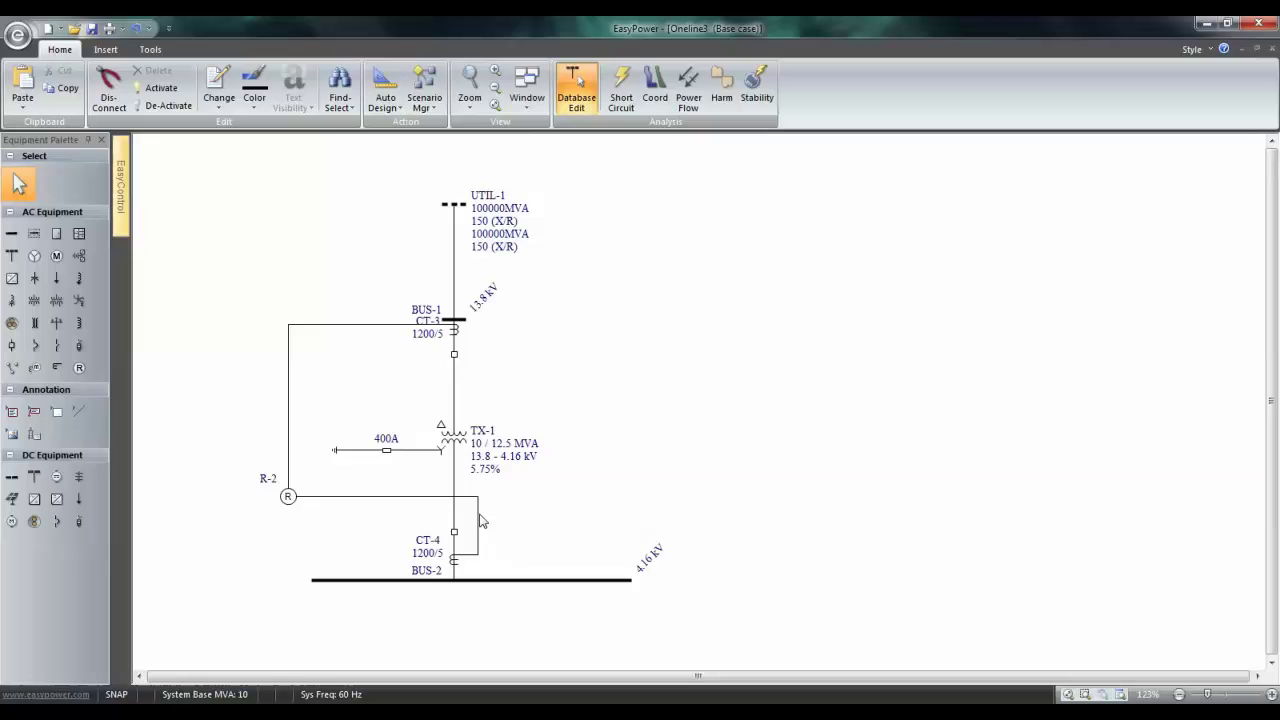
{"action": "left_click", "coordinate": [479, 528]}
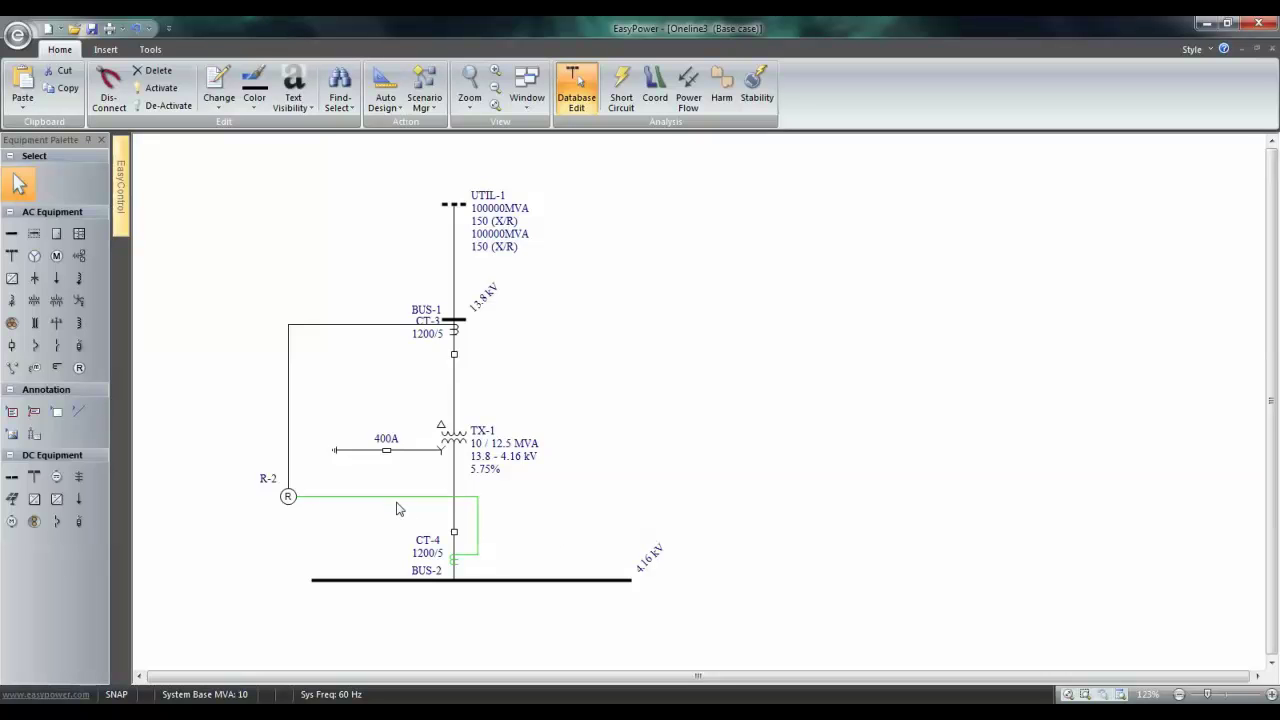
{"action": "left_click", "coordinate": [396, 506]}
{"action": "left_click_drag", "start_coordinate": [396, 497], "coordinate": [396, 509]}
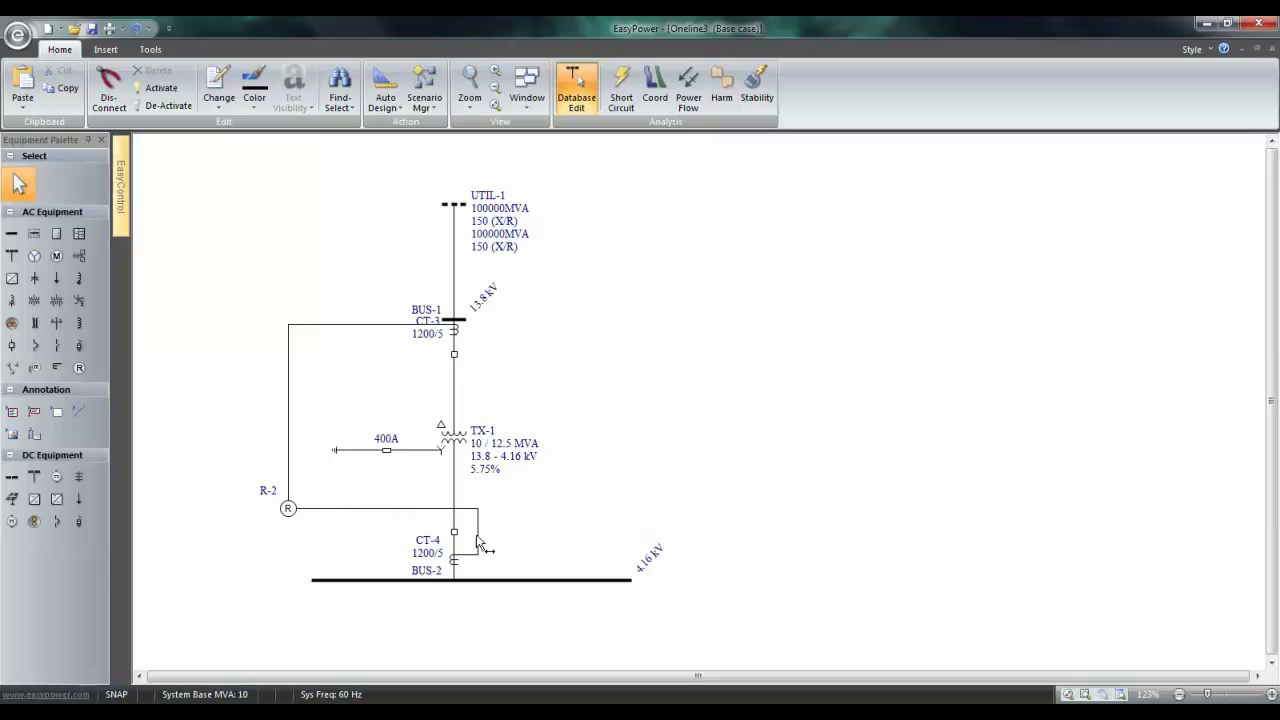
{"action": "left_click_drag", "start_coordinate": [479, 541], "coordinate": [289, 541]}
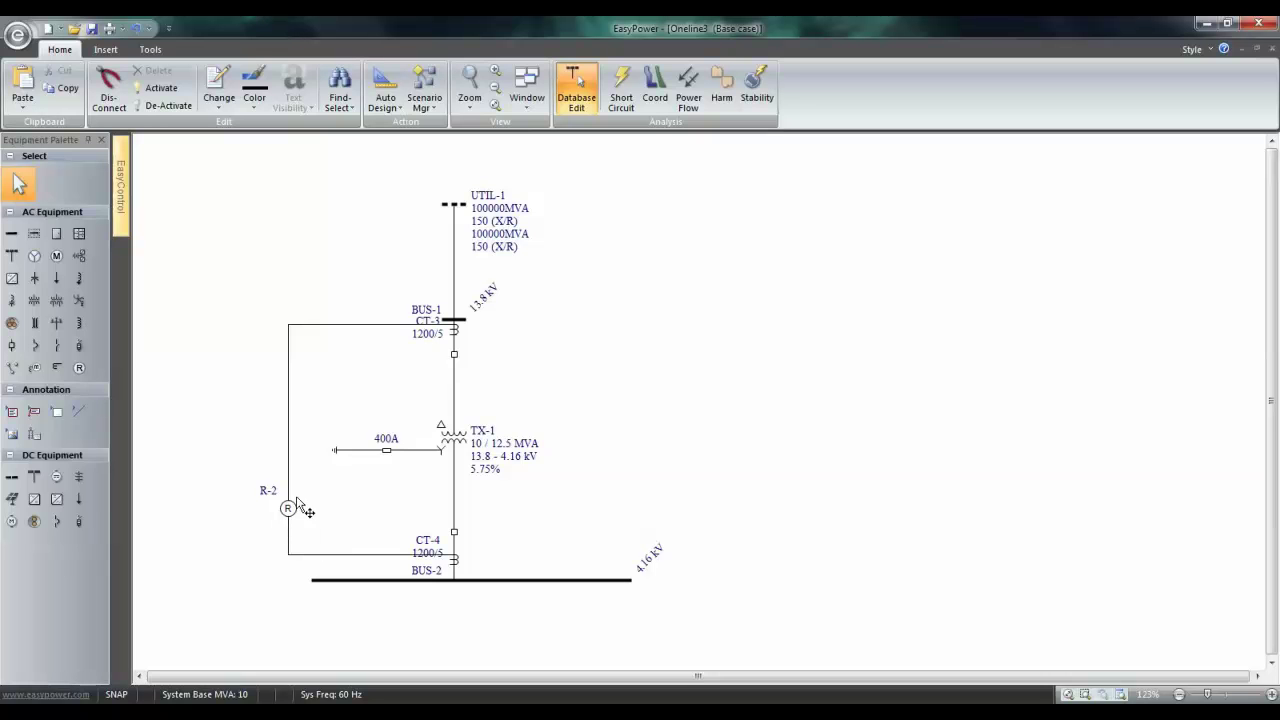
Place CT-5 (1200/5) on TX-1's 400A breaker branch and connect it to relay R-2
{"action": "left_click", "coordinate": [57, 367]}
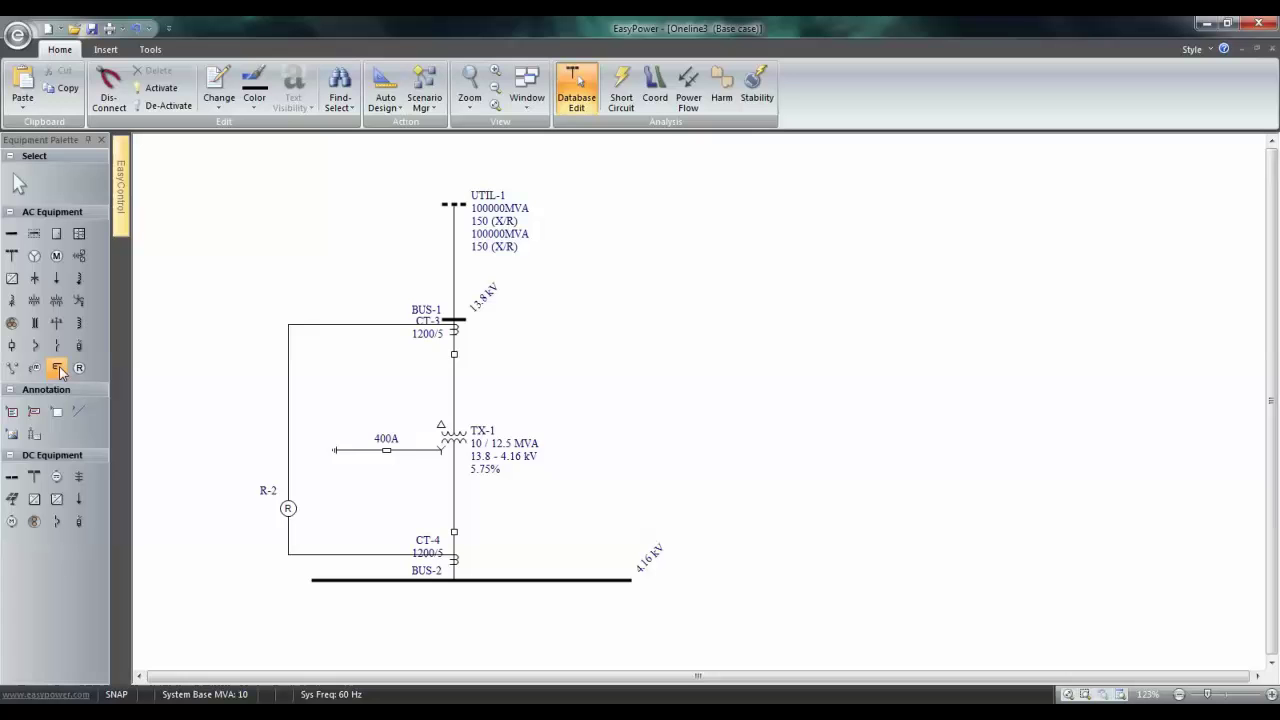
{"action": "left_click", "coordinate": [410, 450]}
{"action": "right_click", "coordinate": [330, 528]}
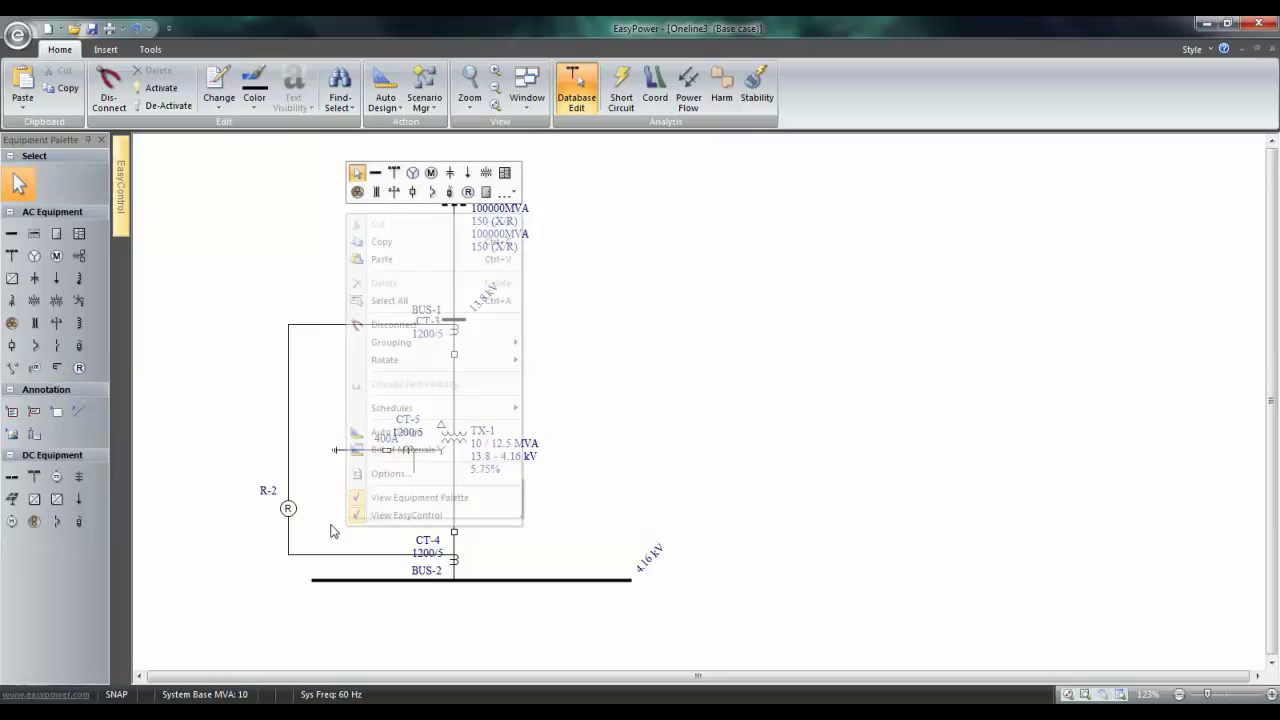
{"action": "key", "text": "Escape"}
{"action": "left_click_drag", "start_coordinate": [290, 510], "coordinate": [308, 488]}
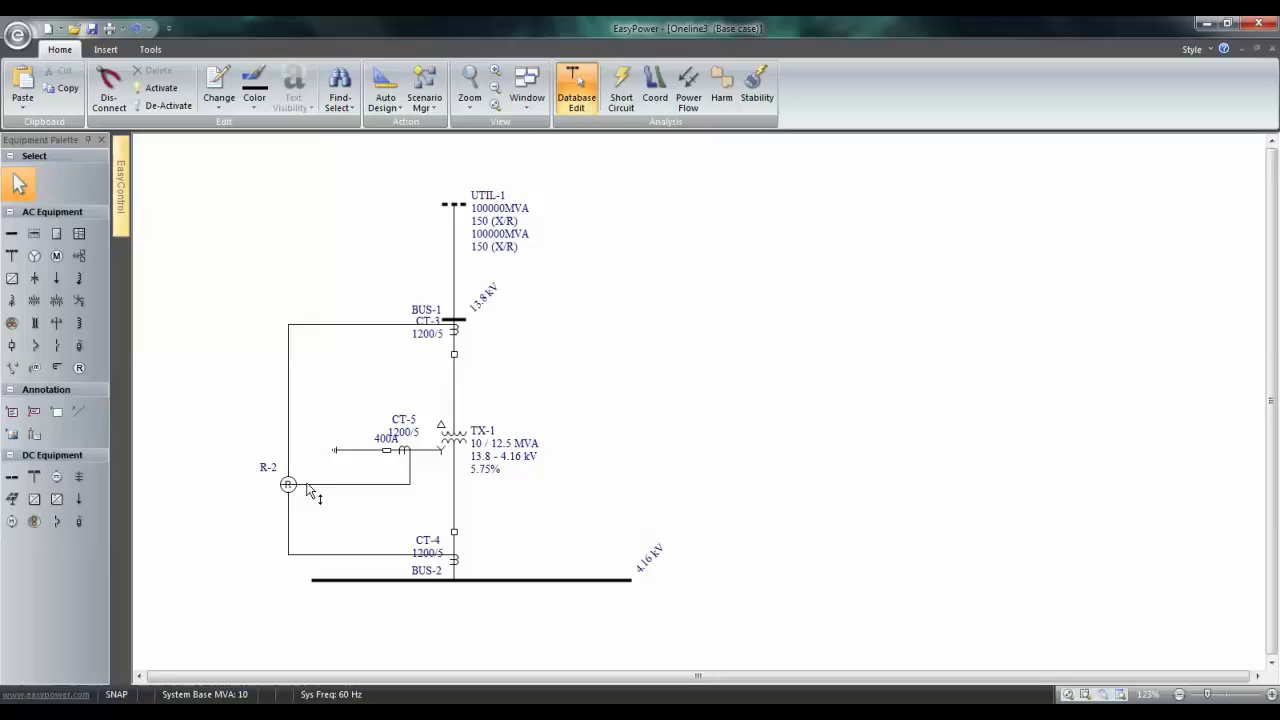
{"action": "double_click", "coordinate": [364, 326]}
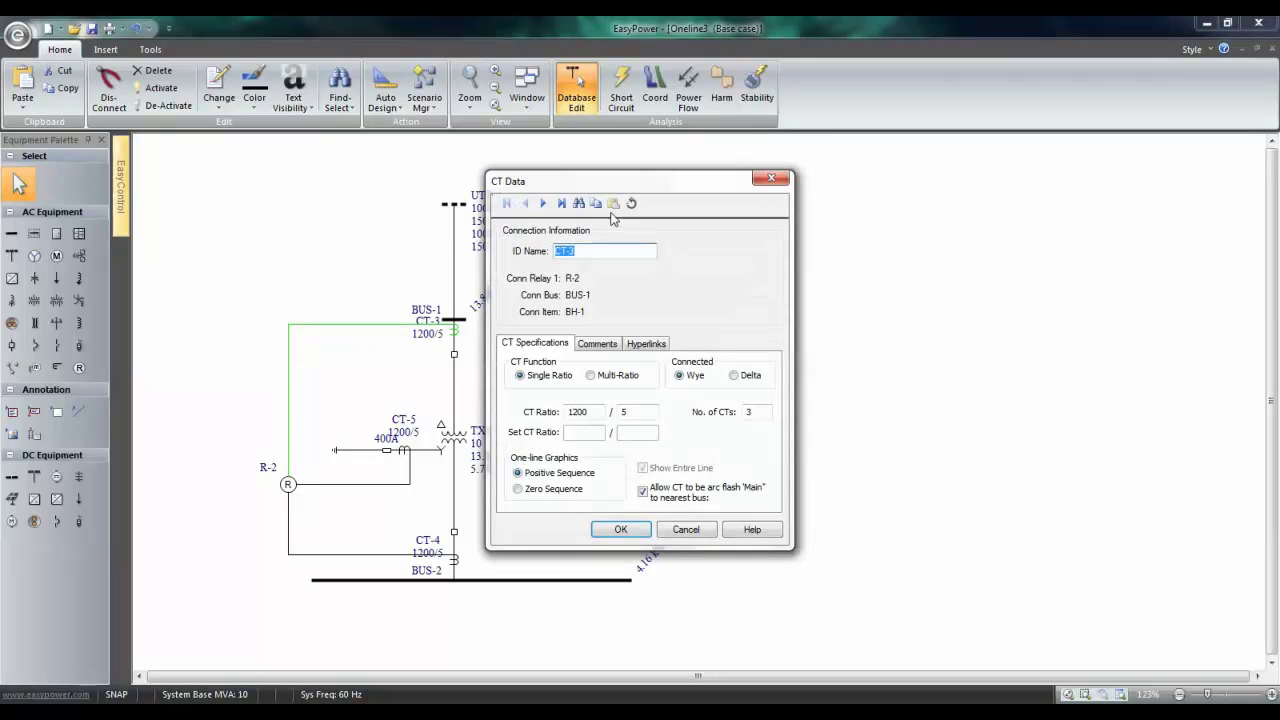
{"action": "left_click_drag", "start_coordinate": [654, 186], "coordinate": [868, 190]}
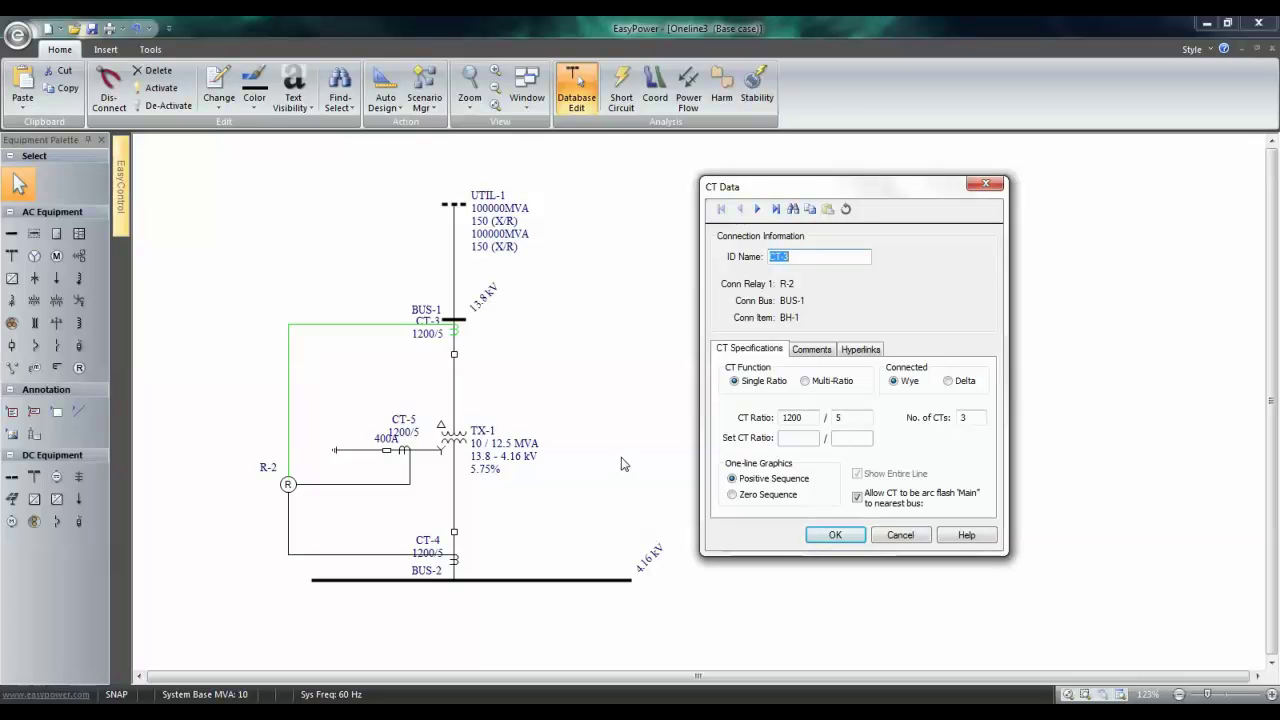
{"action": "left_click", "coordinate": [808, 417]}
{"action": "left_click", "coordinate": [857, 535]}
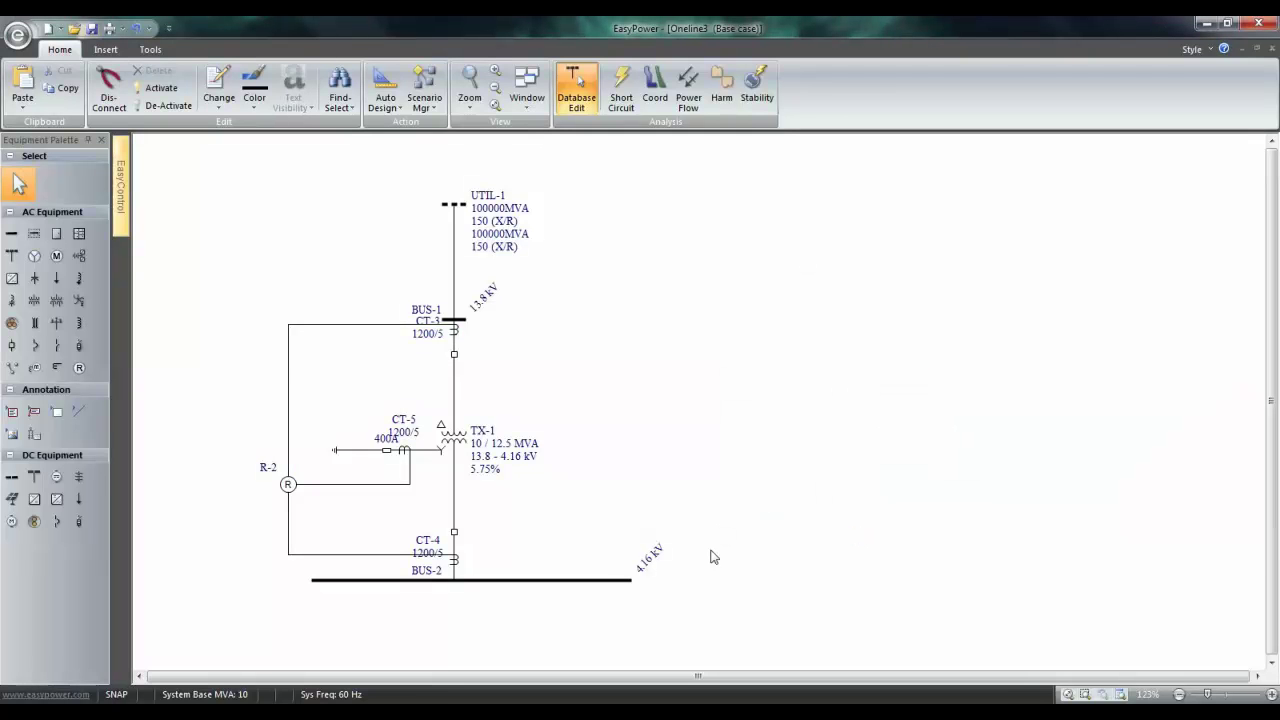
Change CT-4's ratio to 3000/5
{"action": "double_click", "coordinate": [392, 557]}
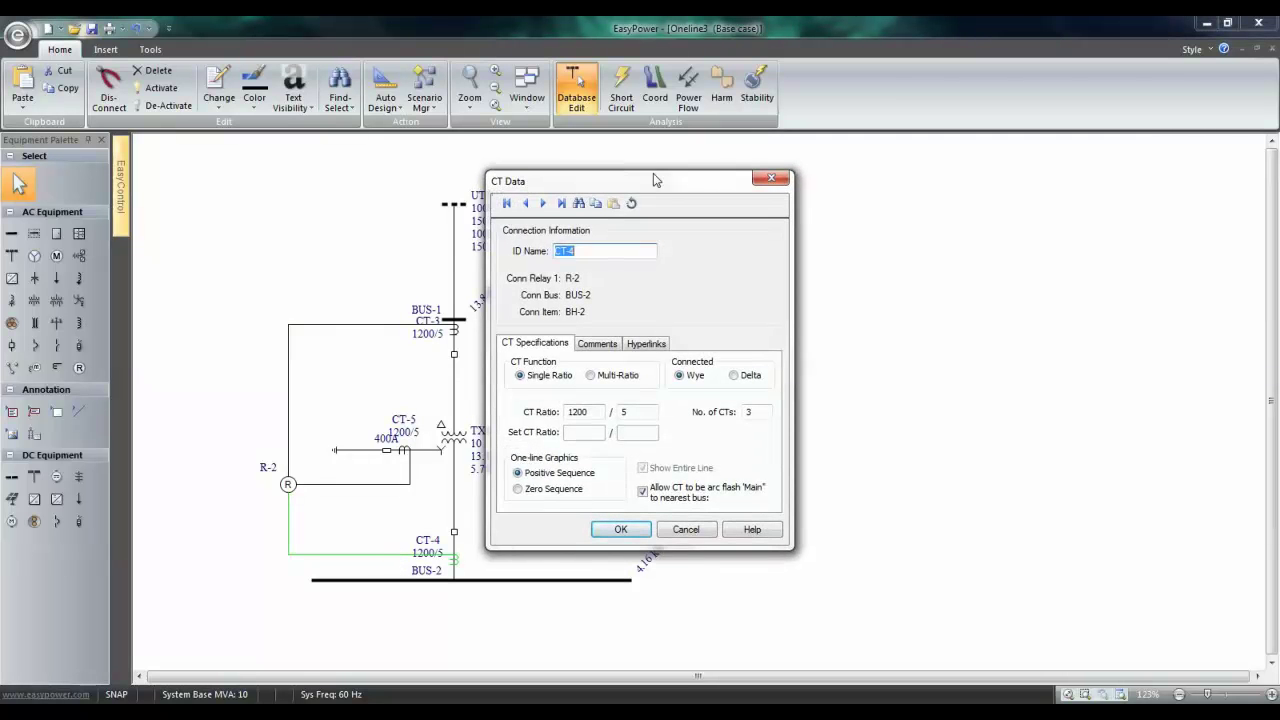
{"action": "left_click_drag", "start_coordinate": [698, 176], "coordinate": [1032, 175]}
{"action": "double_click", "coordinate": [958, 403]}
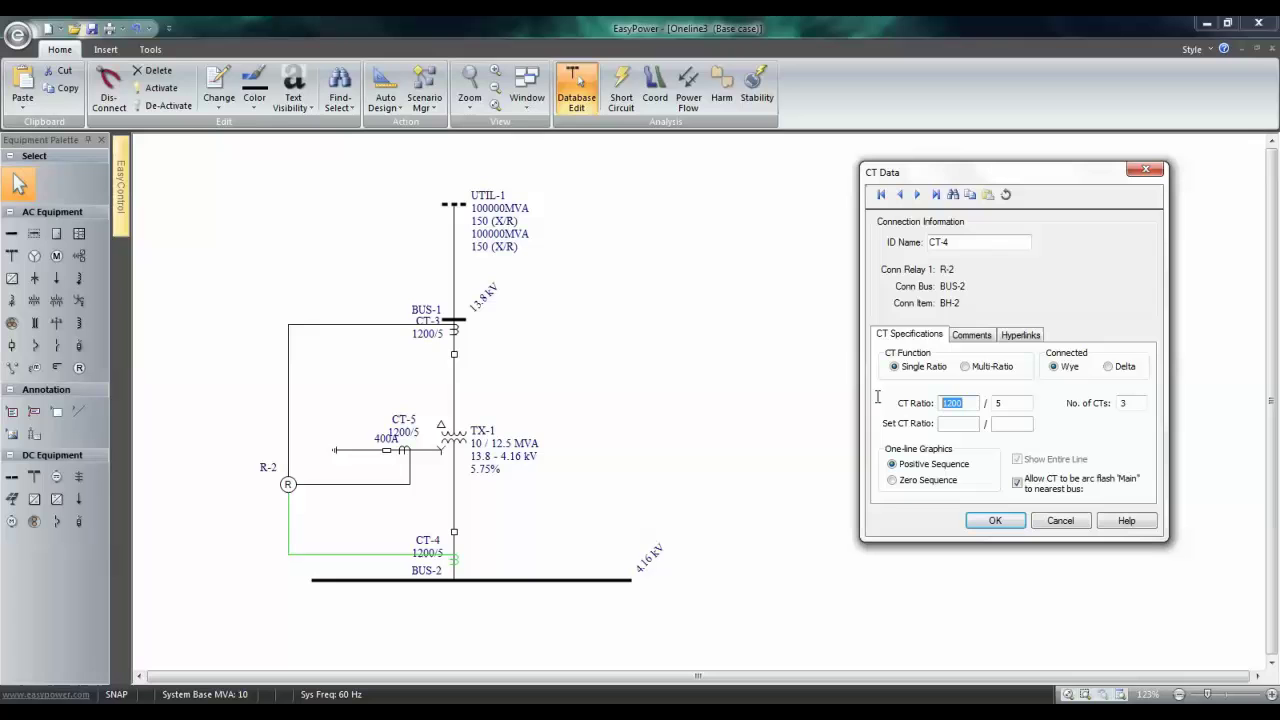
{"action": "type", "text": "3000"}
{"action": "left_click", "coordinate": [1010, 522]}
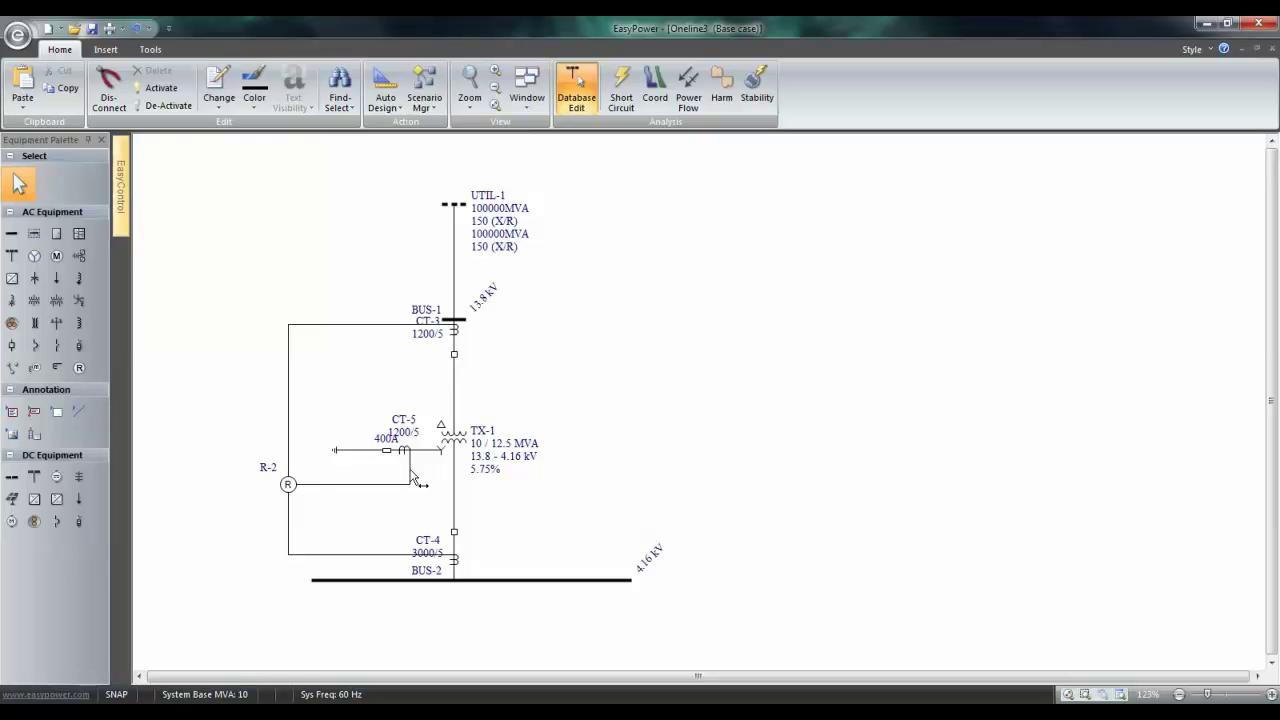
Change CT-5's ratio to 50/5
{"action": "double_click", "coordinate": [413, 480]}
{"action": "left_click_drag", "start_coordinate": [694, 181], "coordinate": [910, 175]}
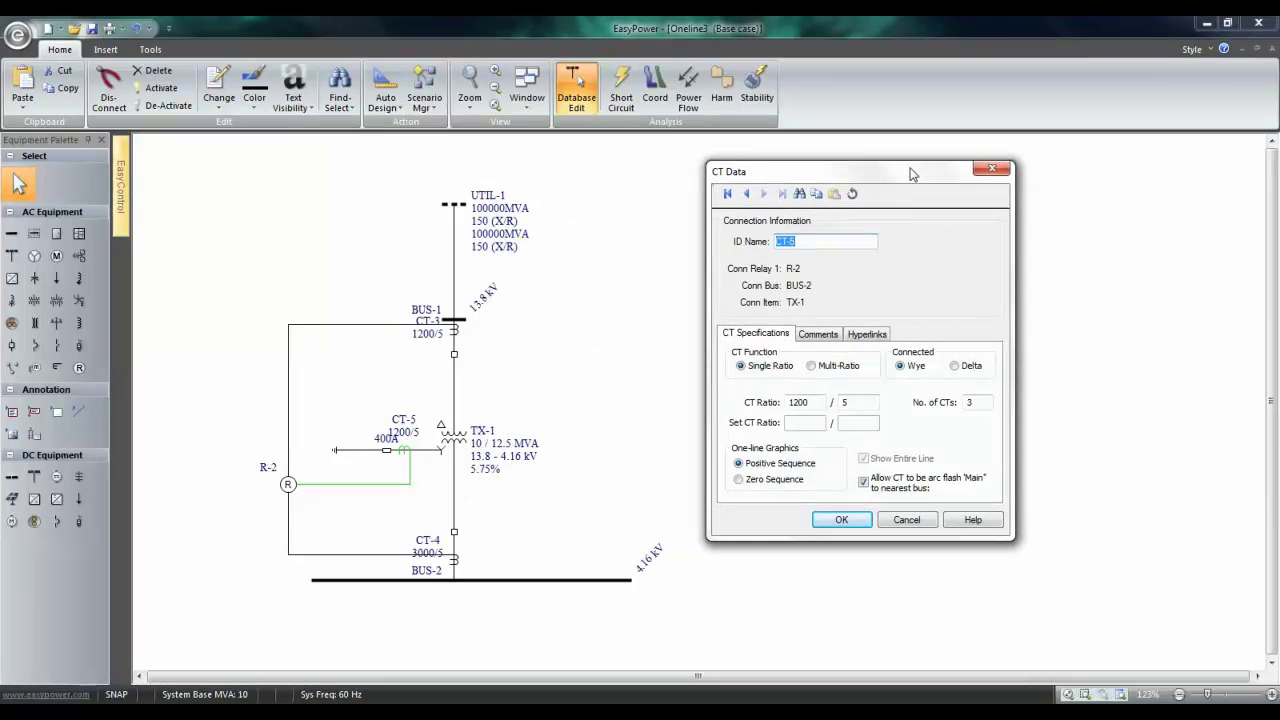
{"action": "double_click", "coordinate": [808, 402]}
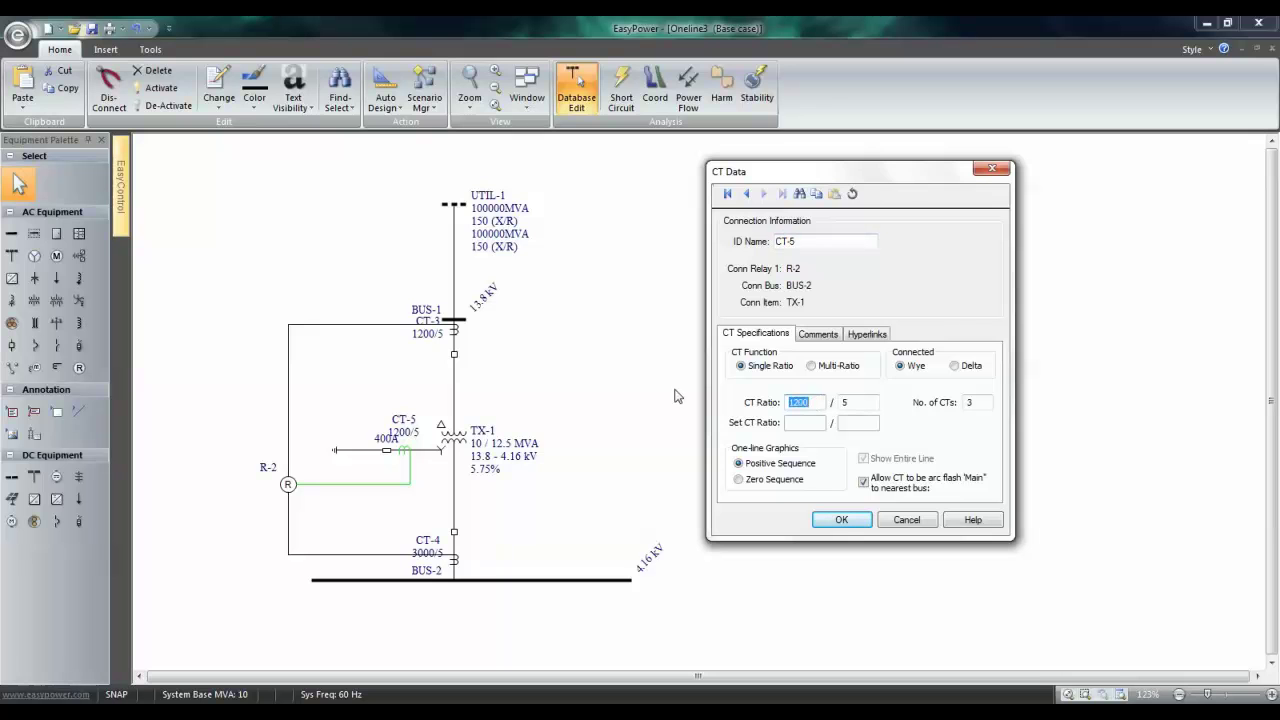
{"action": "type", "text": "50"}
{"action": "left_click", "coordinate": [866, 519]}
{"action": "scroll", "coordinate": [588, 540], "scroll_direction": "up", "scroll_amount": 1}
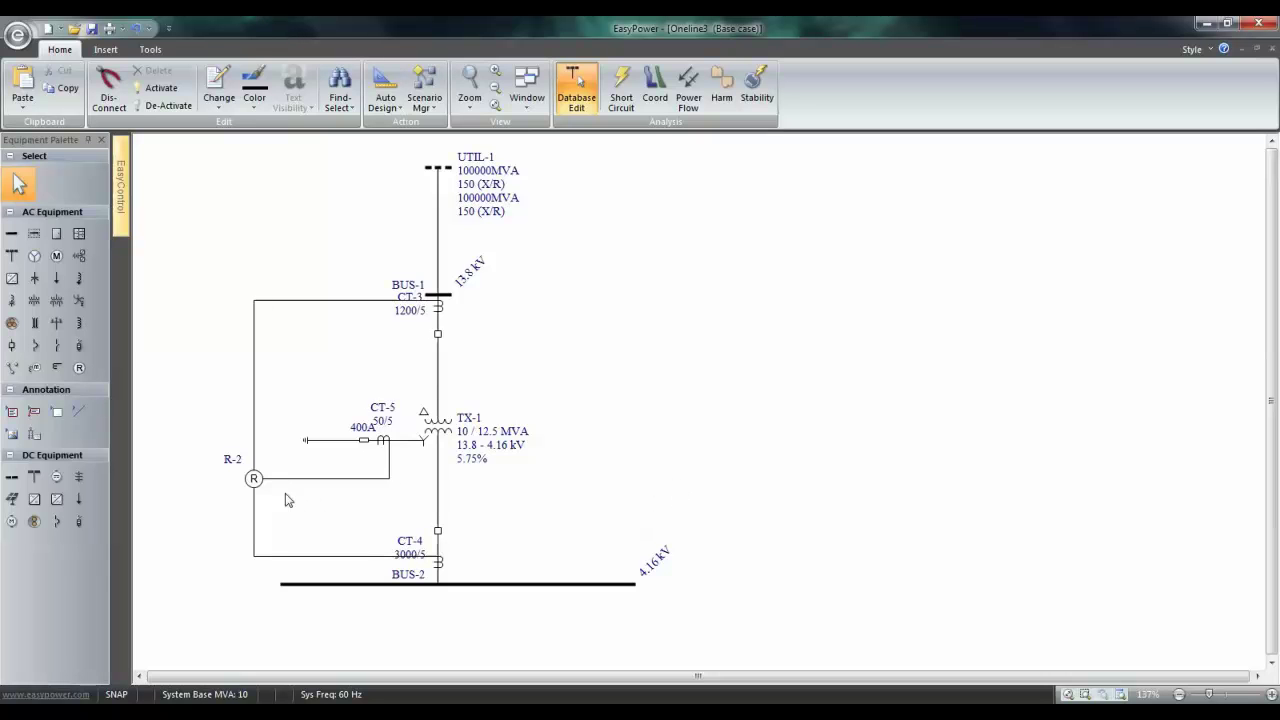
Set relay R-2's manufacturer to GE and its type to SR745
{"action": "left_click", "coordinate": [255, 480]}
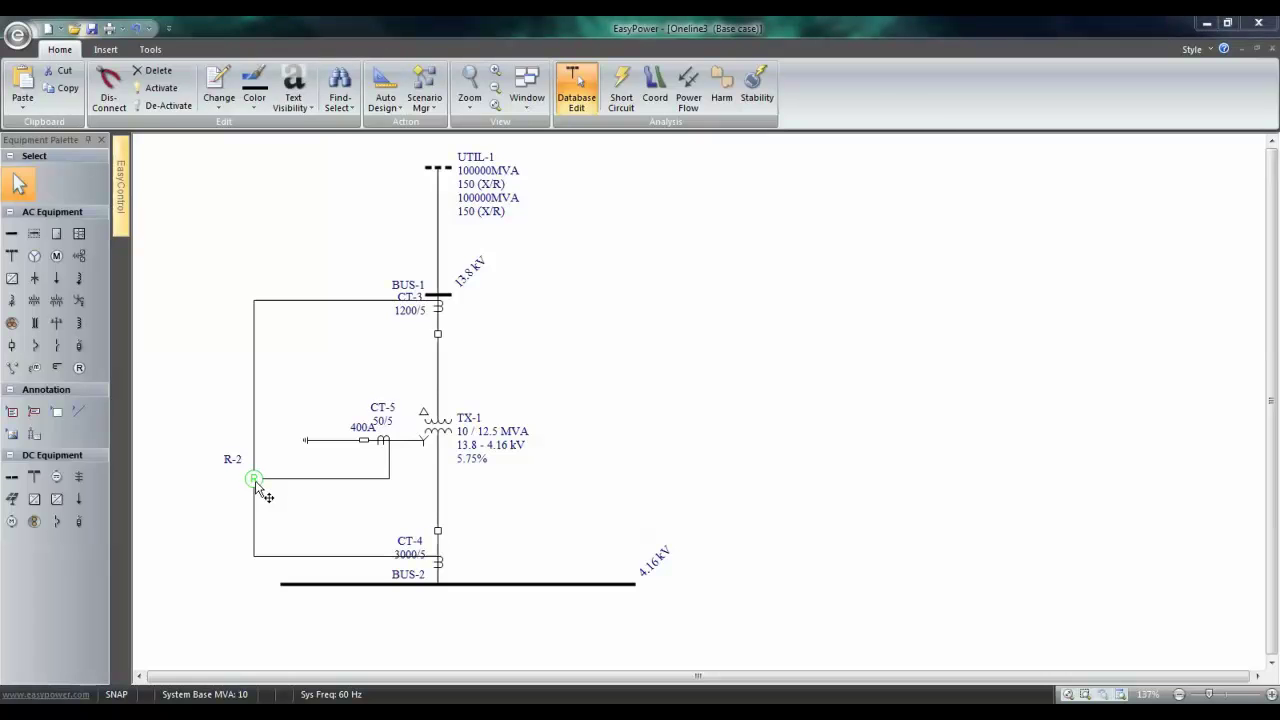
{"action": "double_click", "coordinate": [256, 482]}
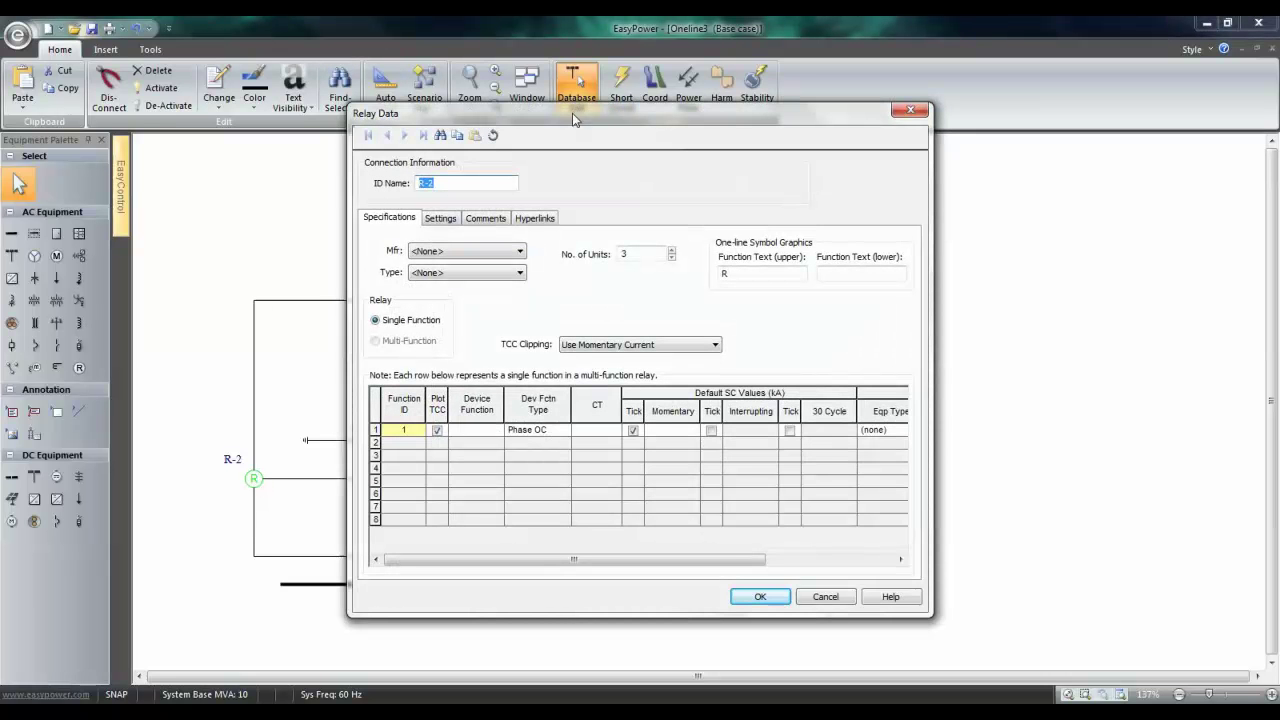
{"action": "left_click_drag", "start_coordinate": [573, 116], "coordinate": [857, 143]}
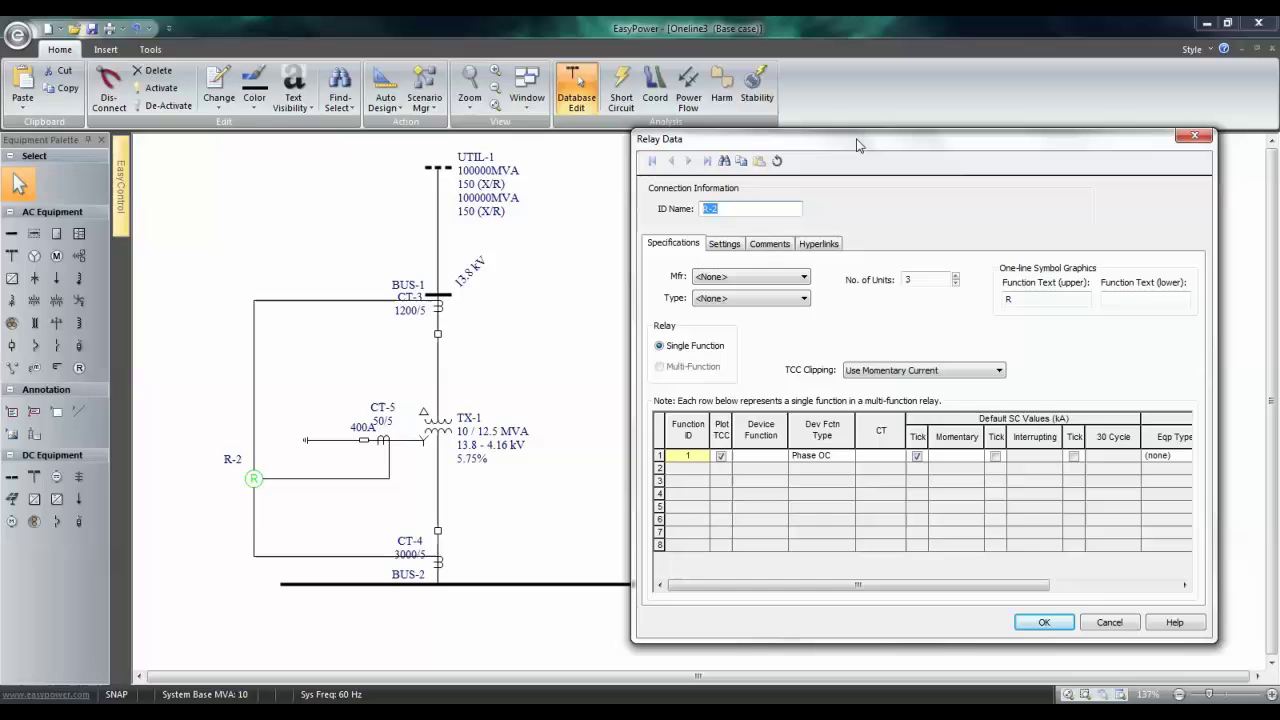
{"action": "left_click", "coordinate": [808, 281]}
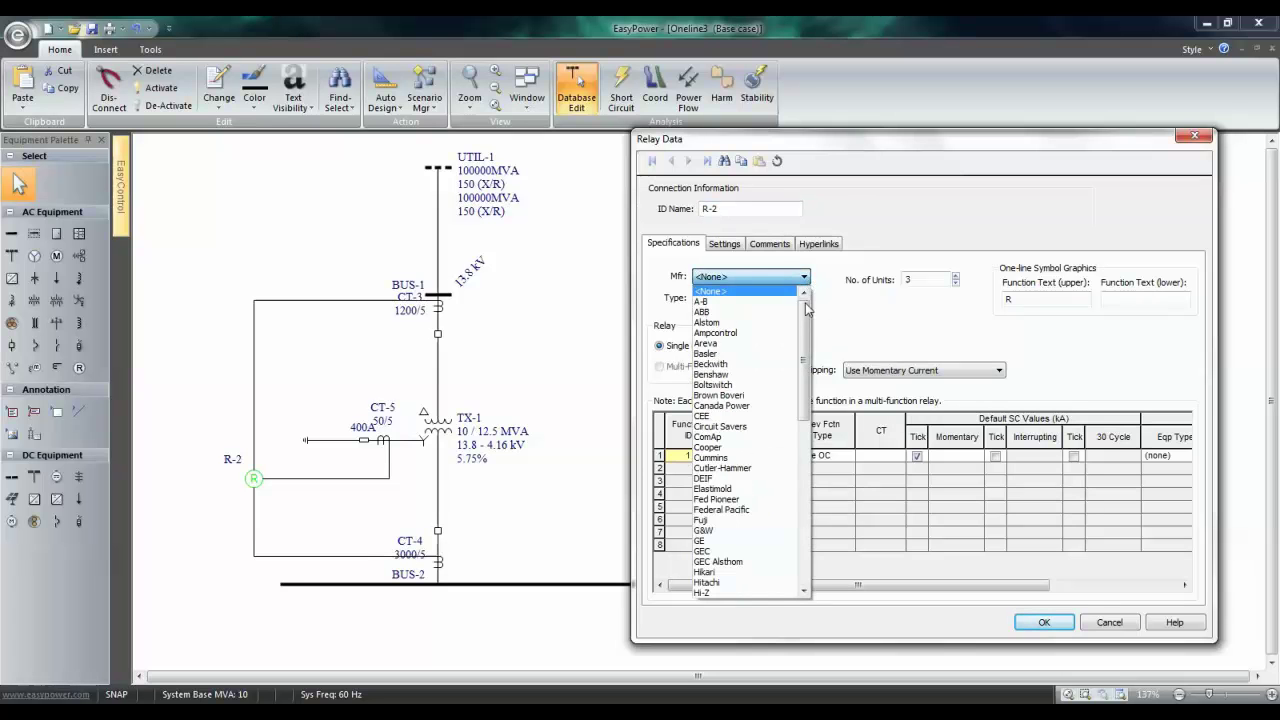
{"action": "left_click_drag", "start_coordinate": [806, 310], "coordinate": [806, 392]}
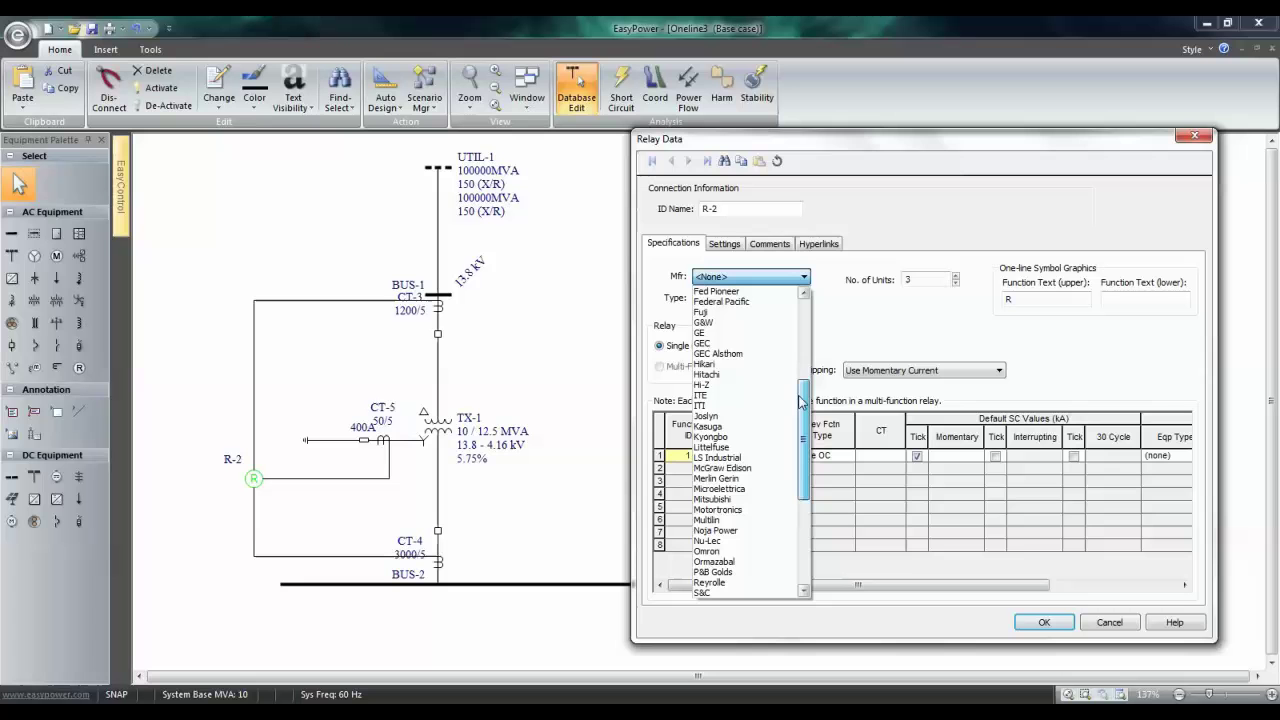
{"action": "left_click", "coordinate": [712, 332]}
{"action": "left_click", "coordinate": [804, 298]}
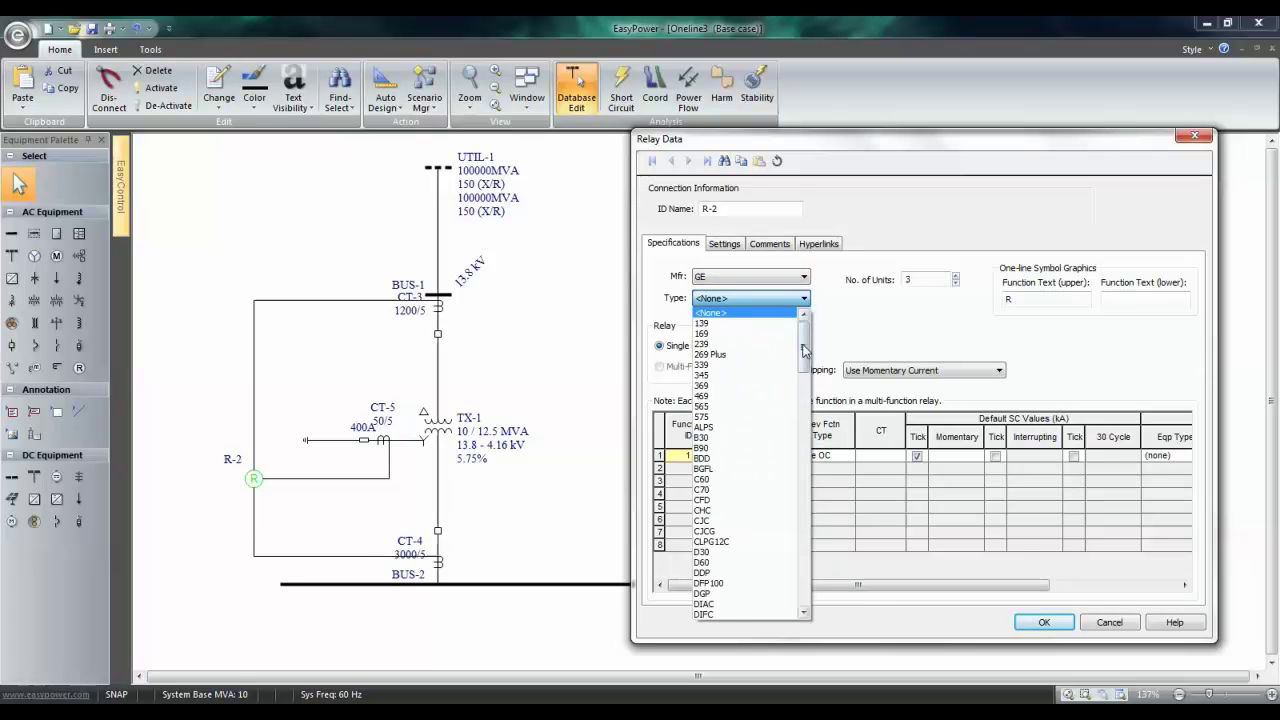
{"action": "left_click_drag", "start_coordinate": [804, 350], "coordinate": [811, 564]}
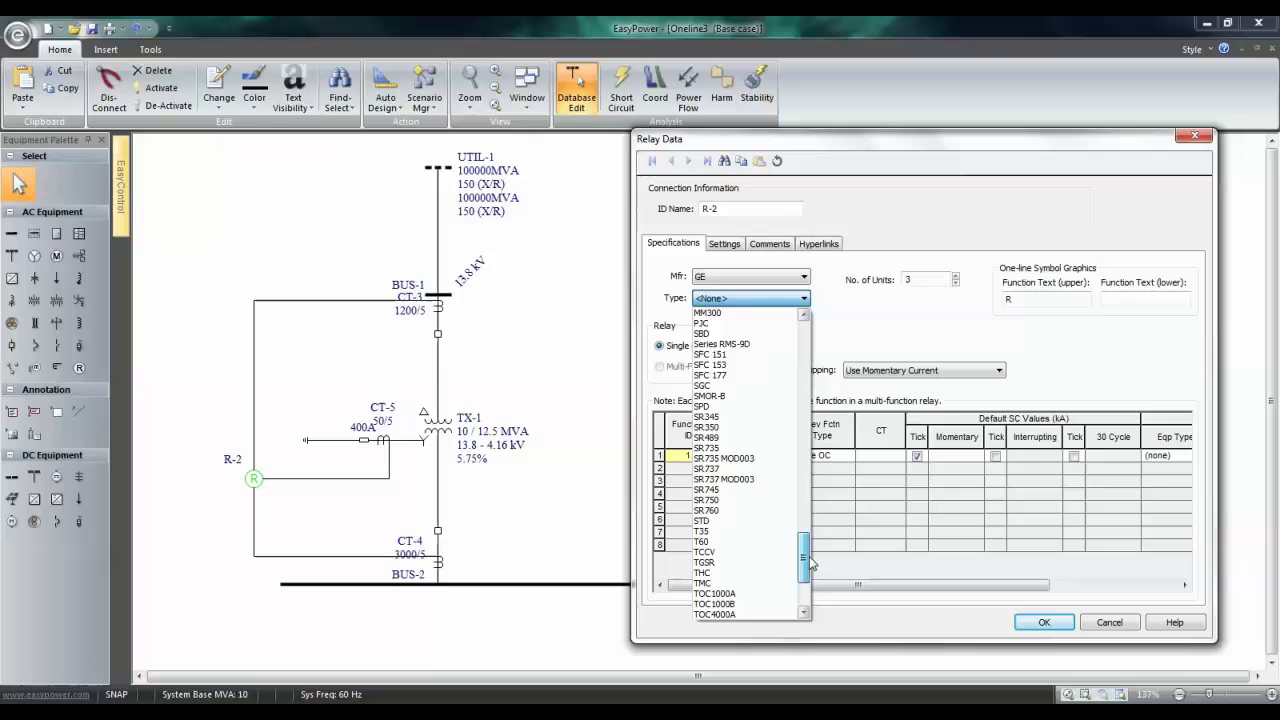
{"action": "left_click", "coordinate": [735, 489]}
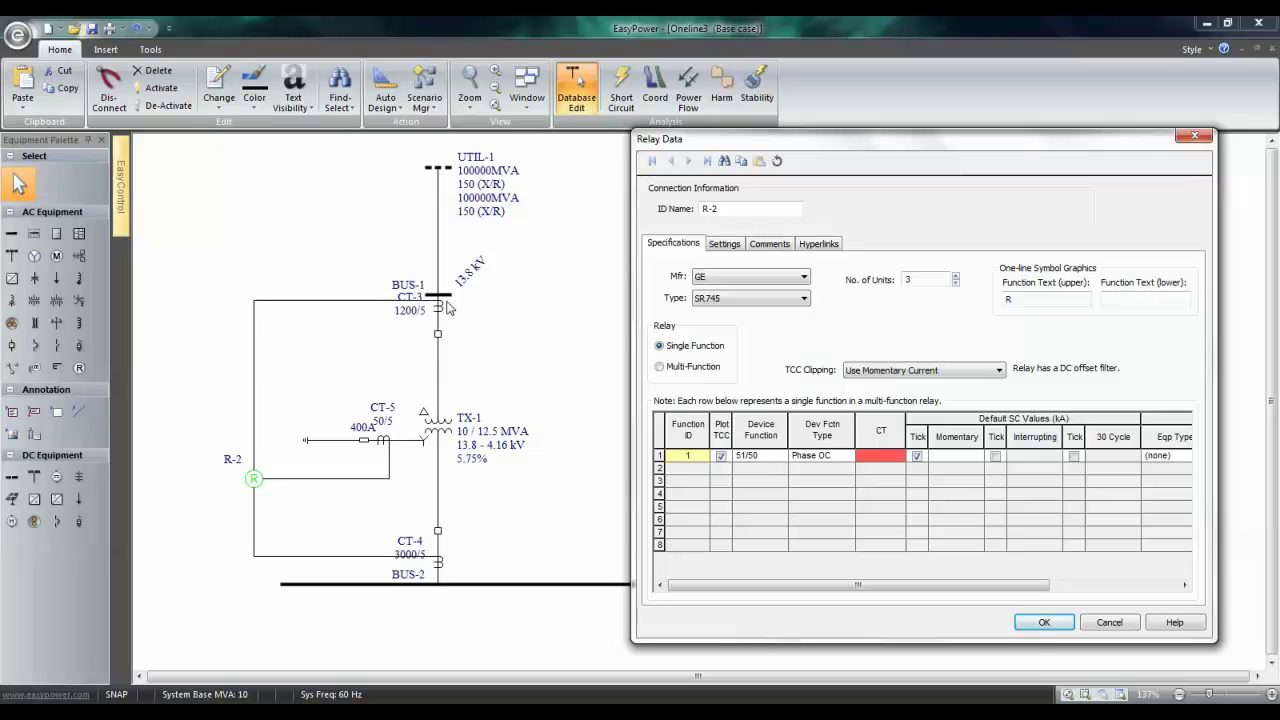
Assign CT-3 to function 1 and make it trip HV Breaker BH-1
{"action": "left_click", "coordinate": [899, 457]}
{"action": "left_click", "coordinate": [869, 468]}
{"action": "left_click", "coordinate": [962, 460]}
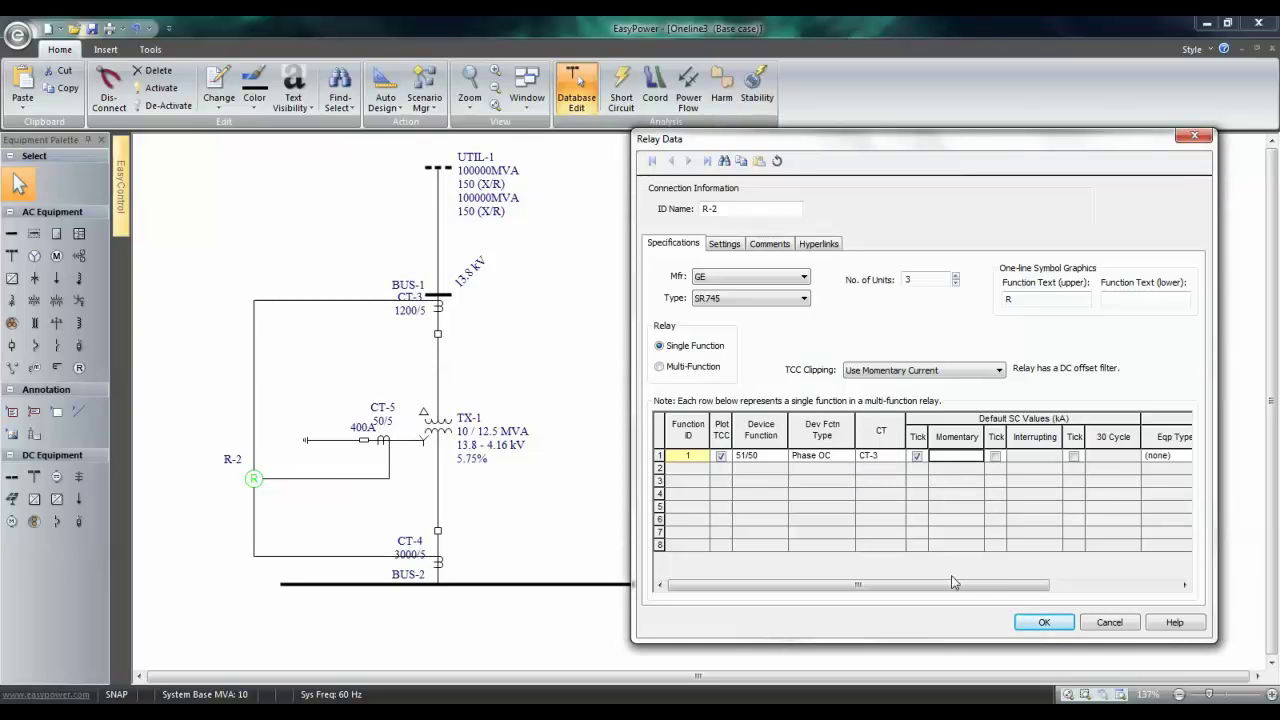
{"action": "left_click_drag", "start_coordinate": [953, 582], "coordinate": [1100, 586]}
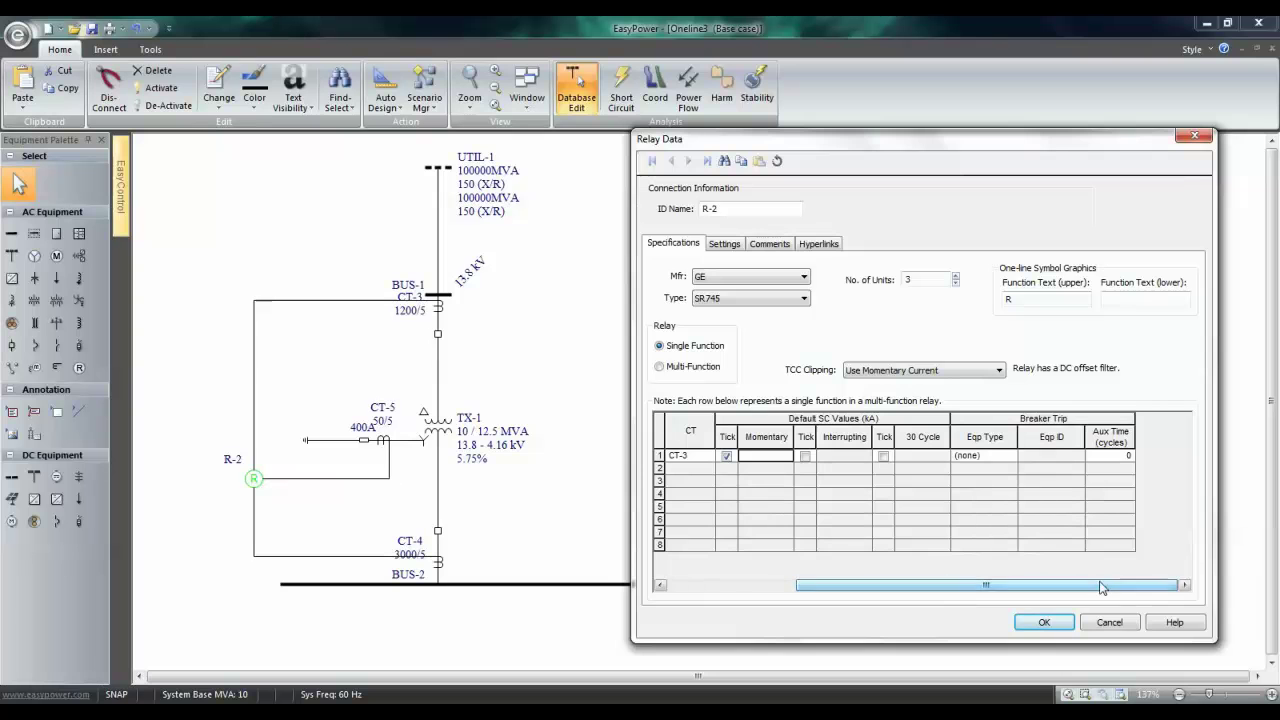
{"action": "left_click", "coordinate": [1012, 457]}
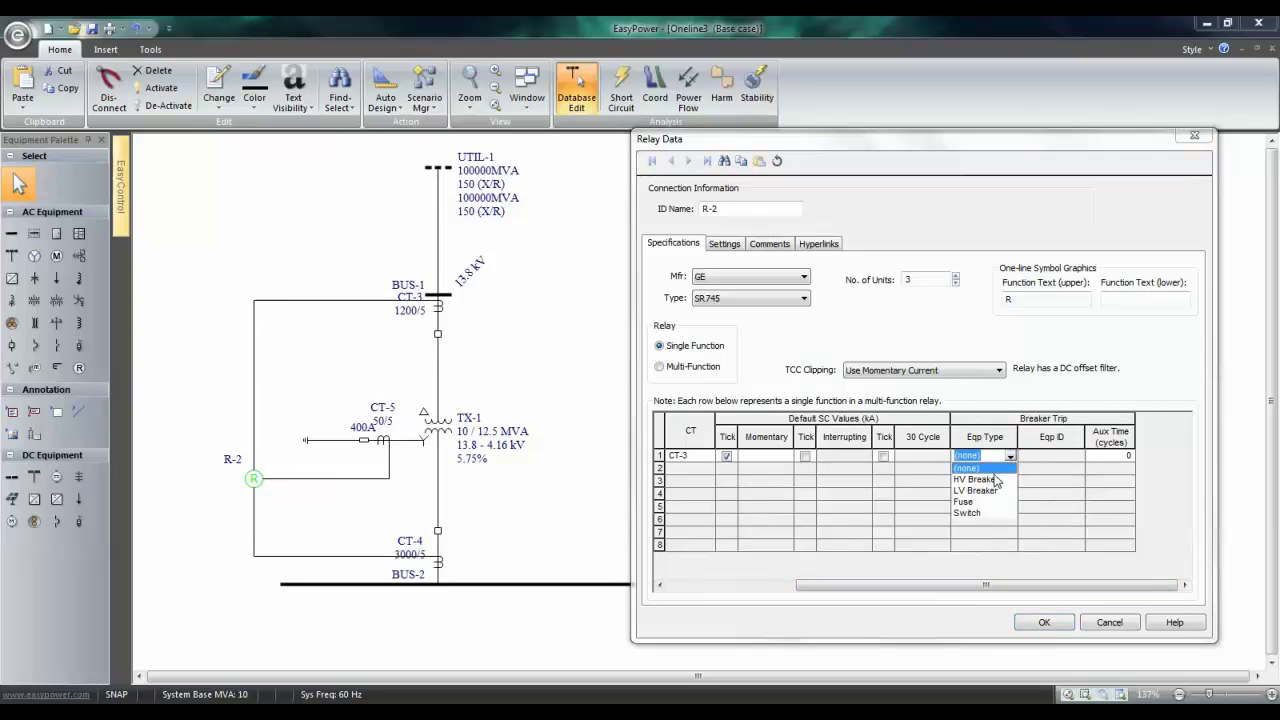
{"action": "left_click", "coordinate": [995, 480]}
{"action": "left_click", "coordinate": [1080, 457]}
{"action": "left_click", "coordinate": [1077, 456]}
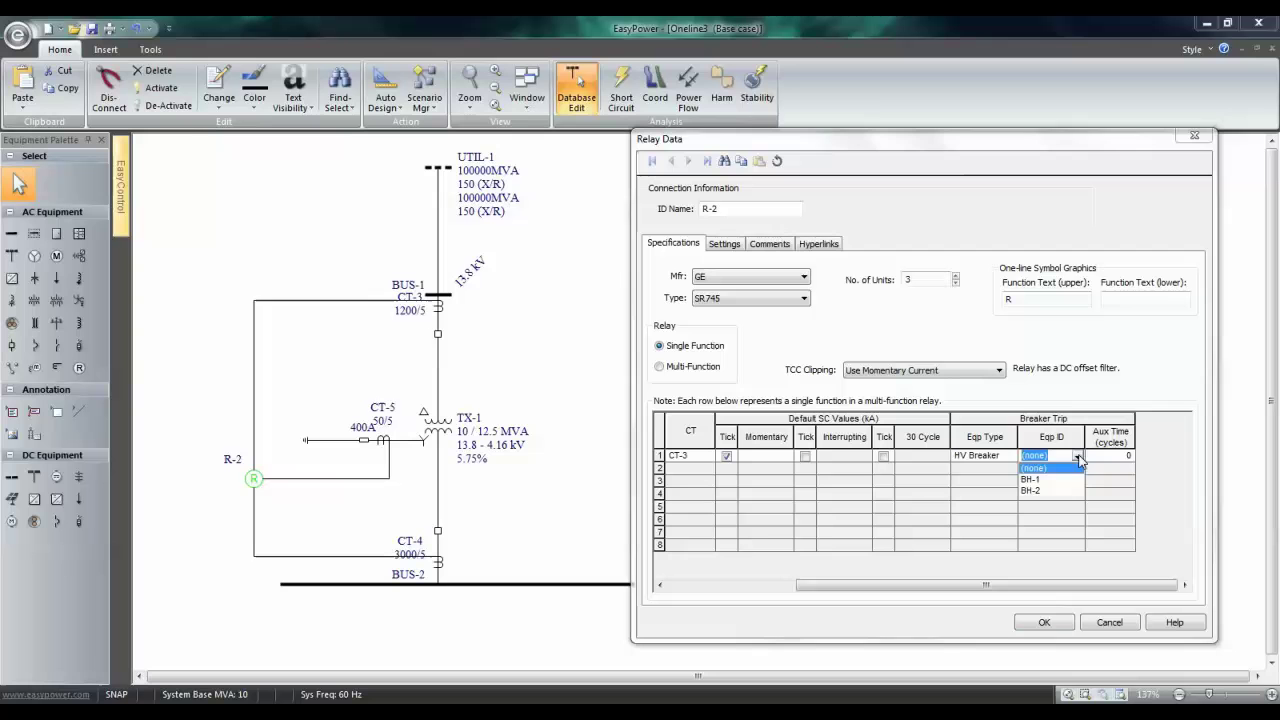
{"action": "left_click", "coordinate": [1035, 479]}
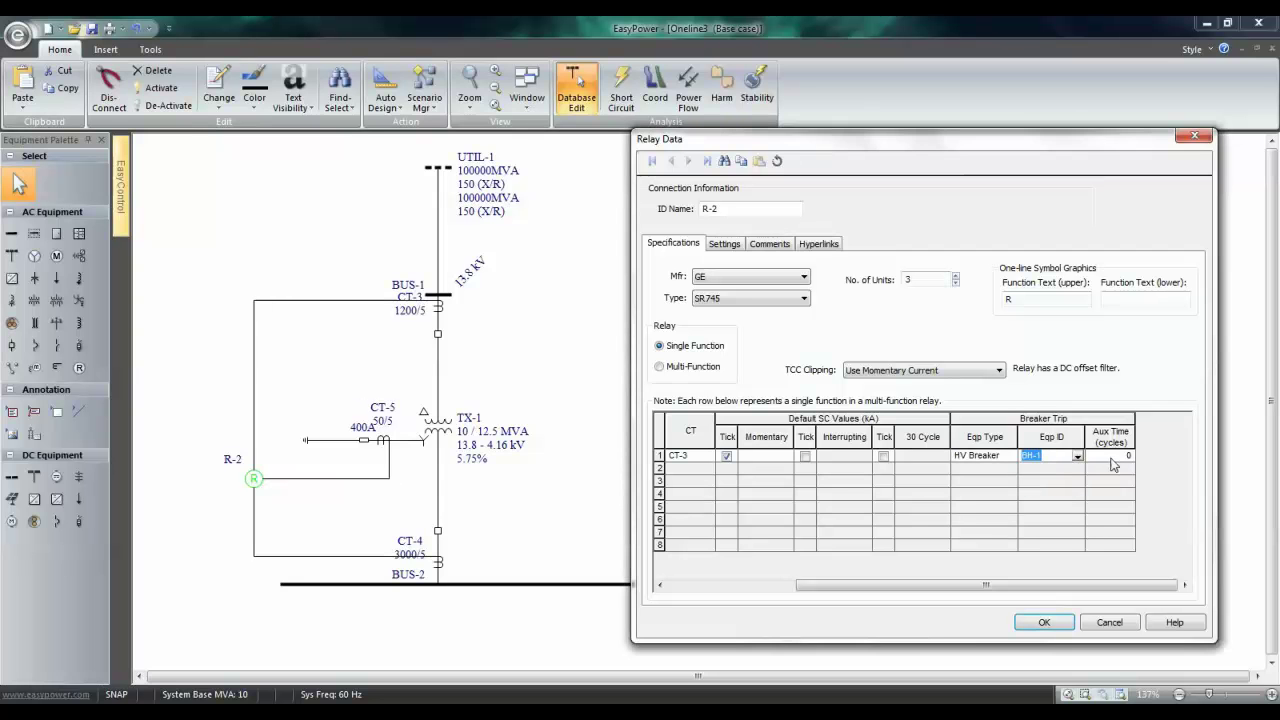
{"action": "left_click", "coordinate": [1111, 461]}
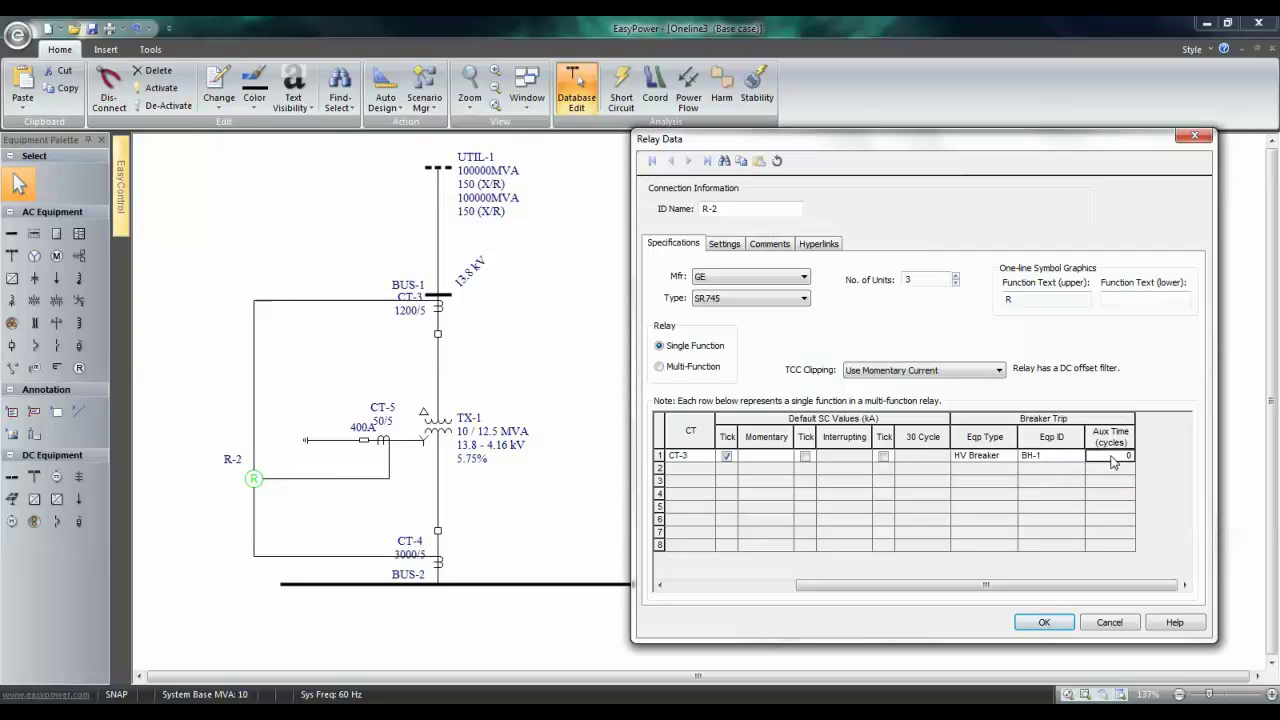
Set the phase function's tap range to 0.05-20 with a 0.5 tap setting
{"action": "left_click", "coordinate": [732, 249]}
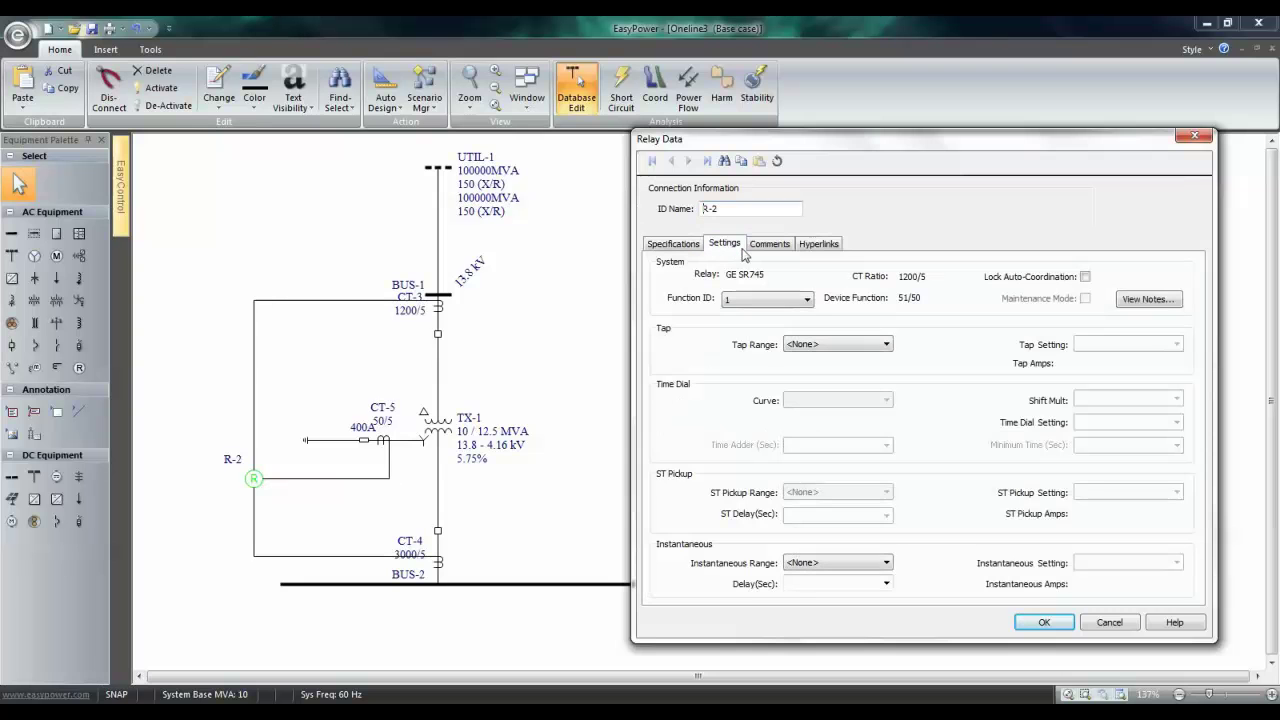
{"action": "left_click", "coordinate": [886, 345]}
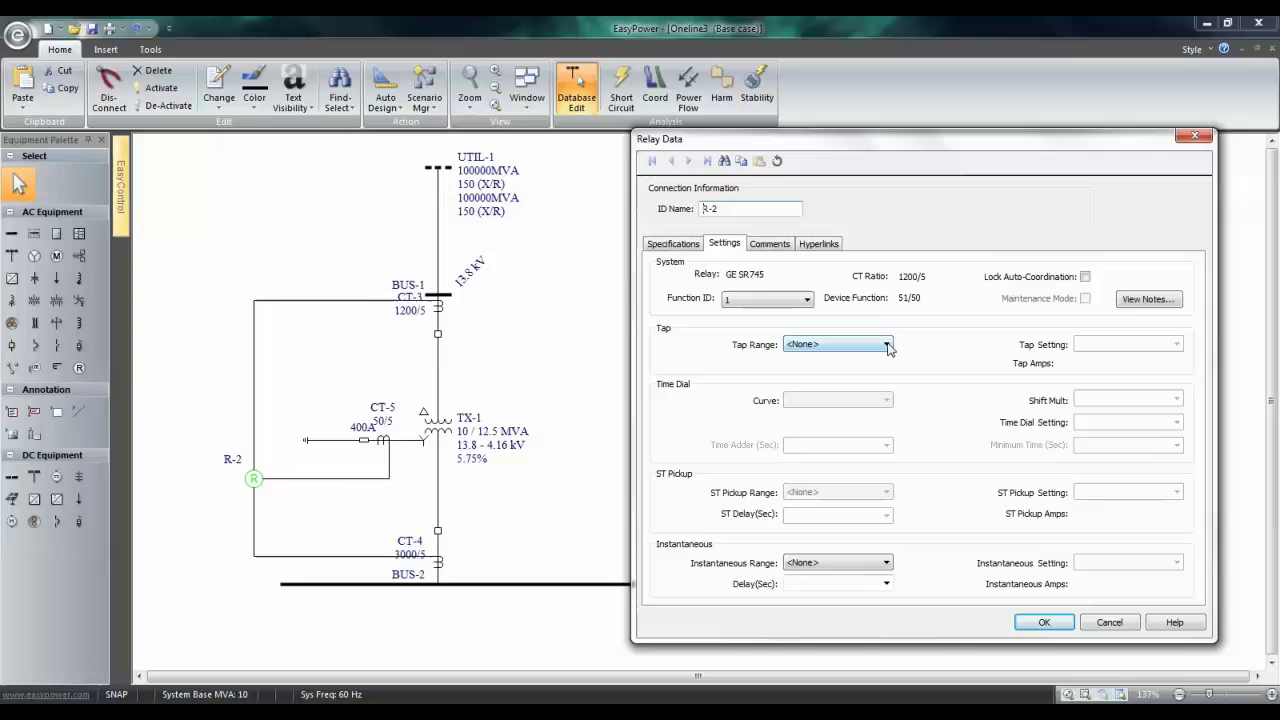
{"action": "left_click", "coordinate": [886, 345]}
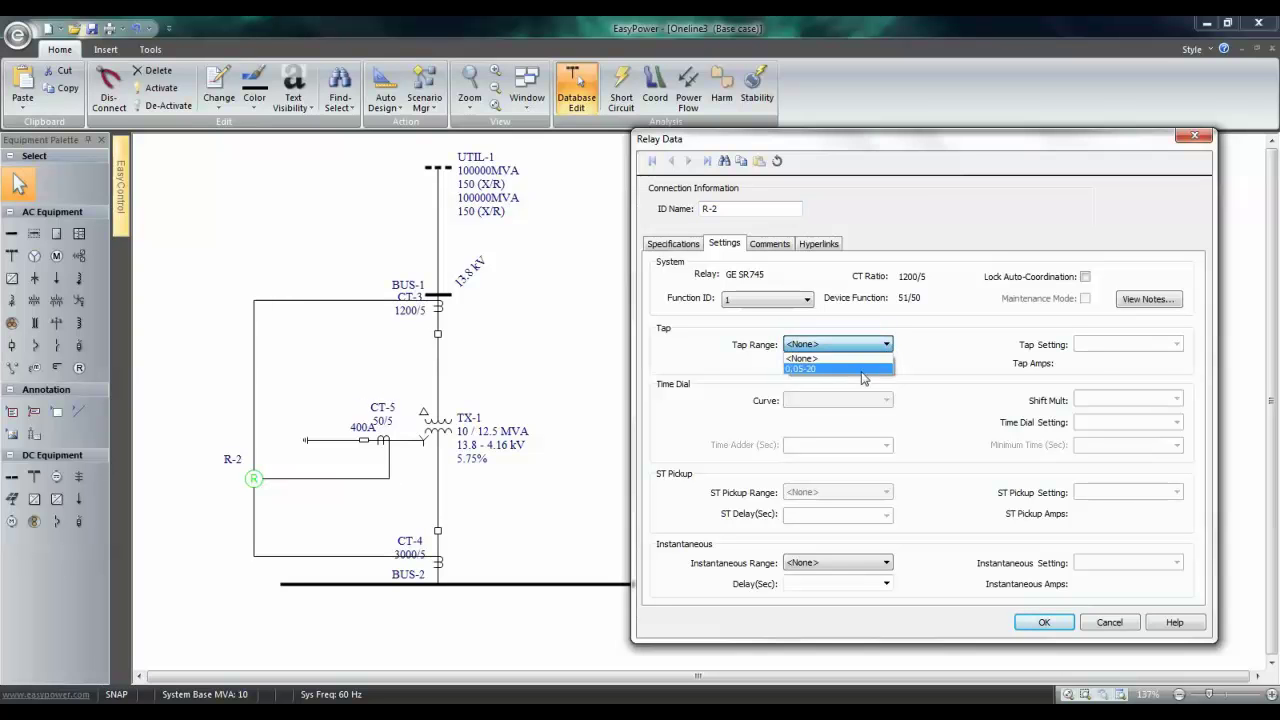
{"action": "left_click", "coordinate": [861, 369]}
{"action": "left_click", "coordinate": [1176, 344]}
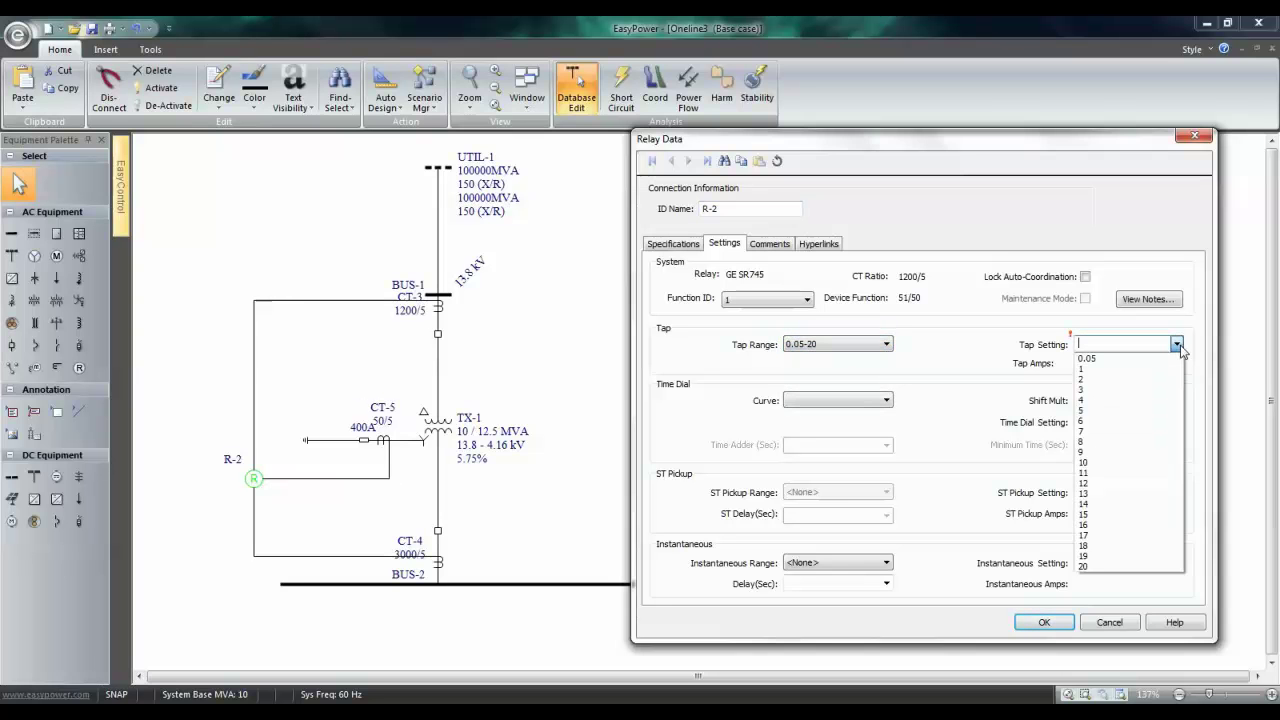
{"action": "left_click", "coordinate": [1137, 390]}
{"action": "type", "text": "0"}
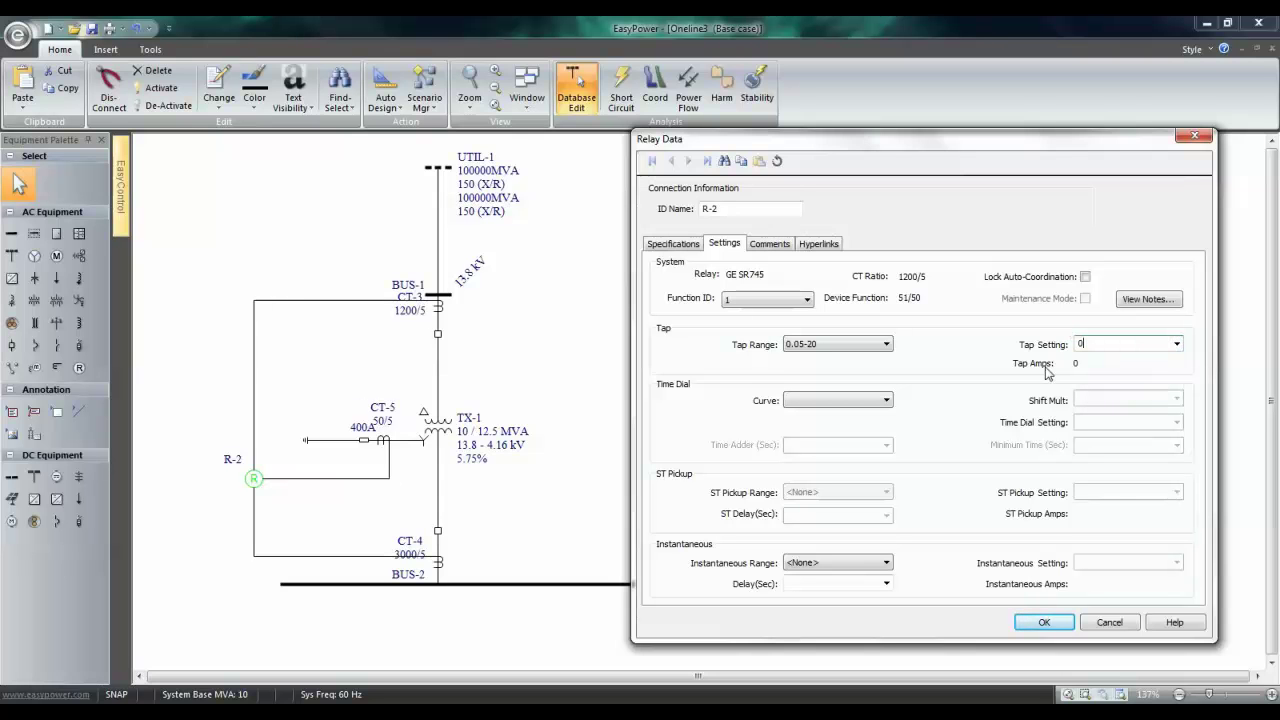
{"action": "type", "text": ".5"}
Choose the Very Inverse curve with time dial 1 and save the relay settings
{"action": "left_click", "coordinate": [887, 401]}
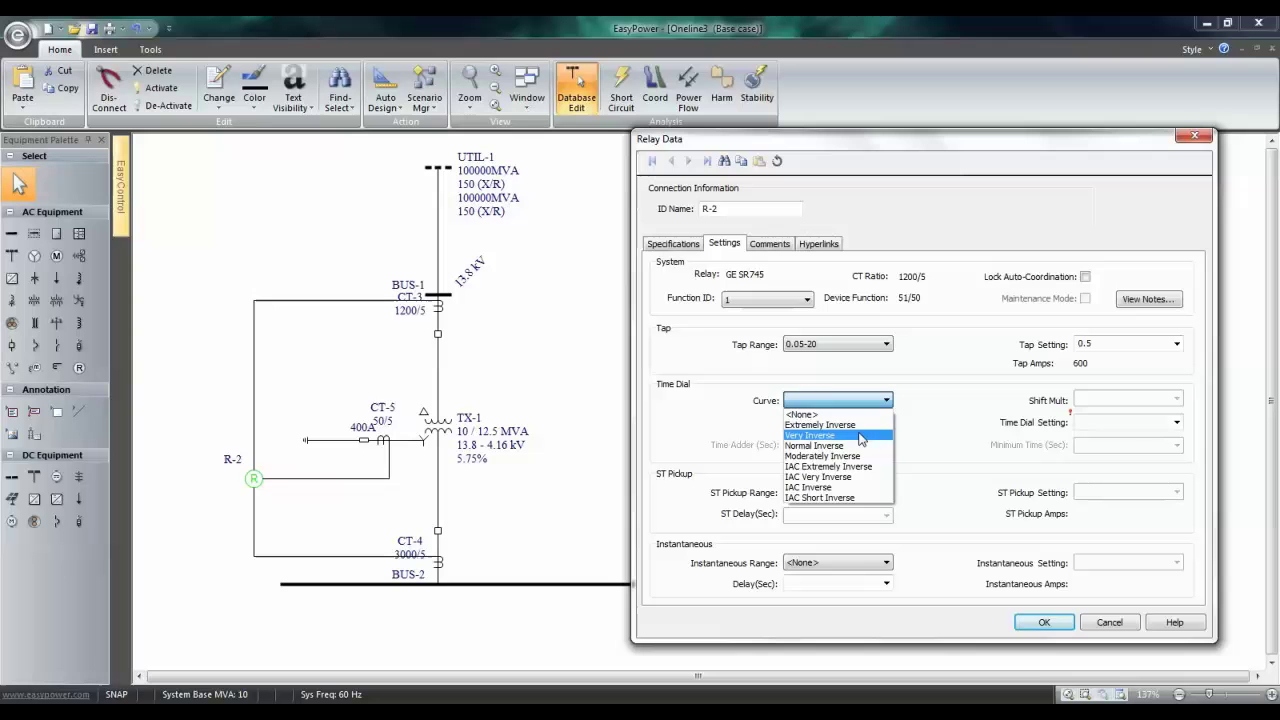
{"action": "left_click", "coordinate": [812, 435]}
{"action": "left_click", "coordinate": [1176, 424]}
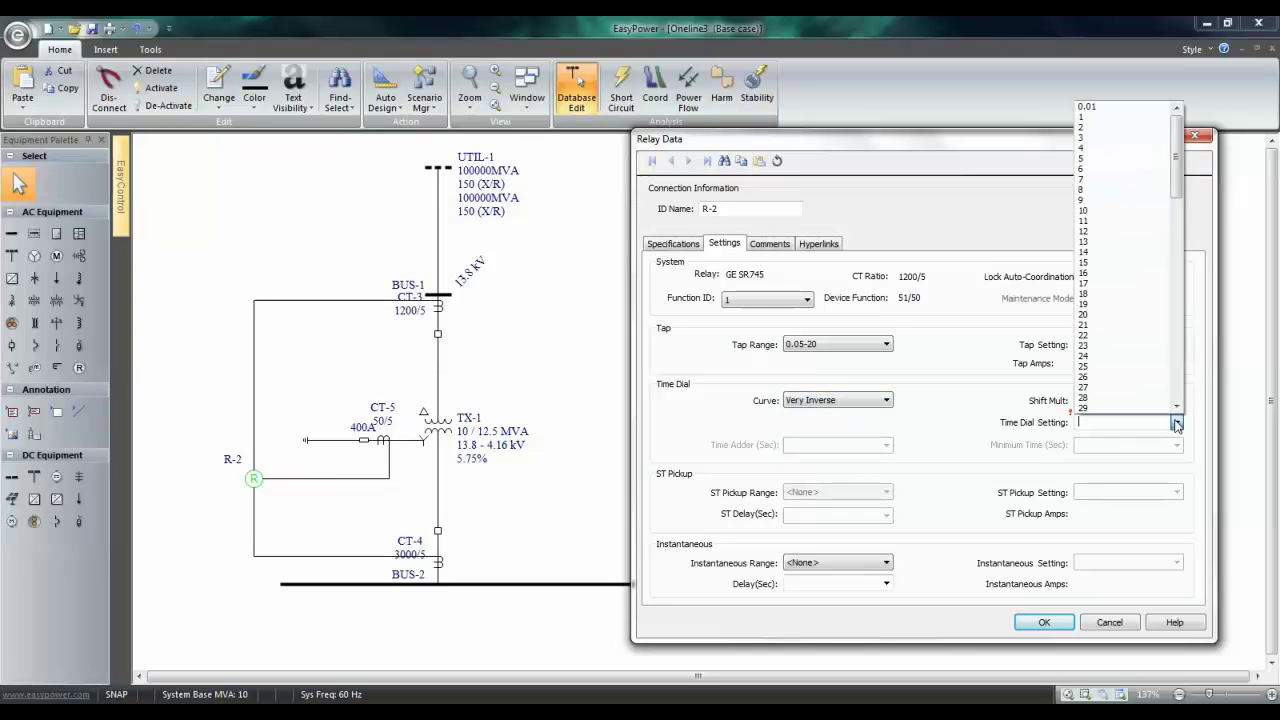
{"action": "left_click", "coordinate": [1104, 118]}
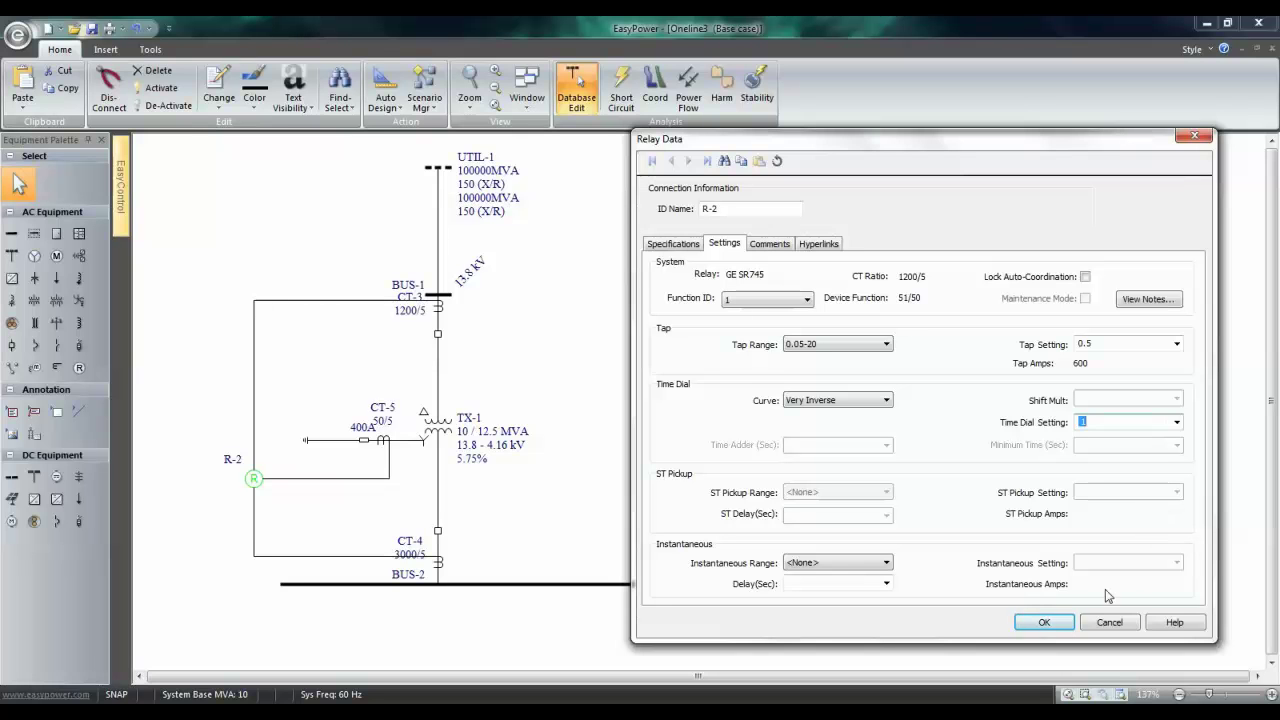
{"action": "left_click", "coordinate": [1045, 622]}
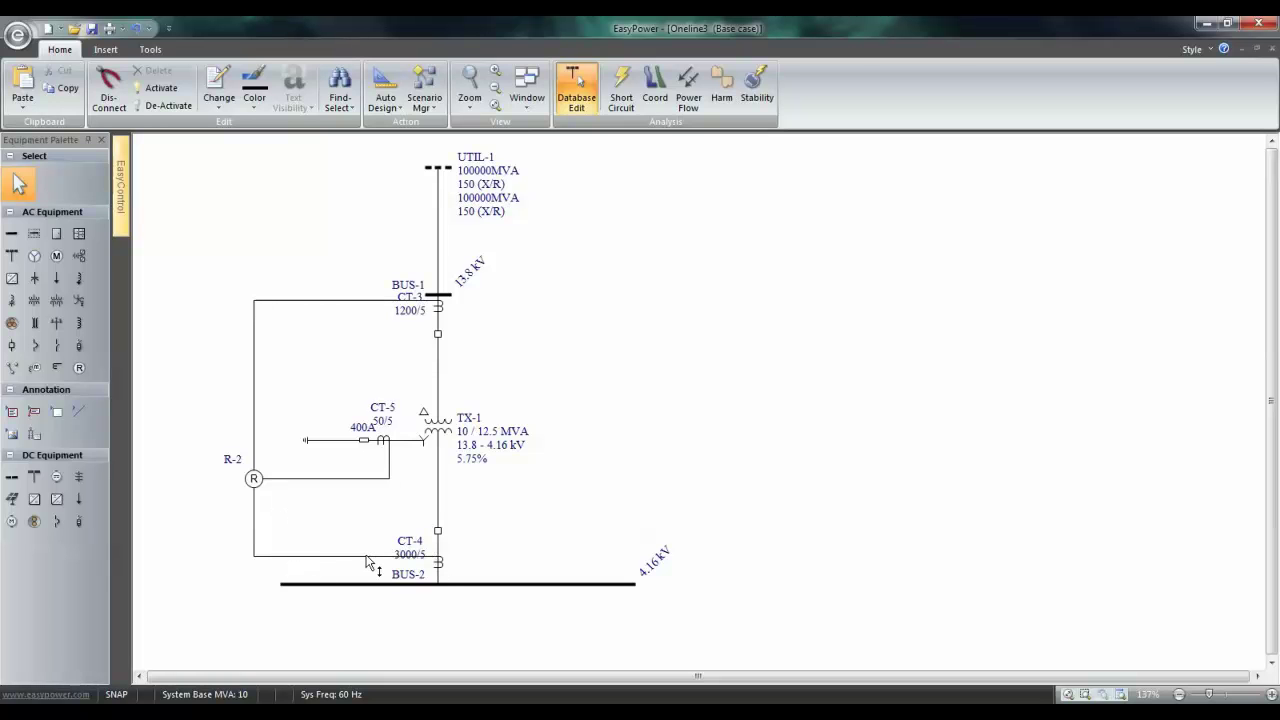
Make R-2 multi-function and add function 2 as a 51/50 device
{"action": "double_click", "coordinate": [254, 480]}
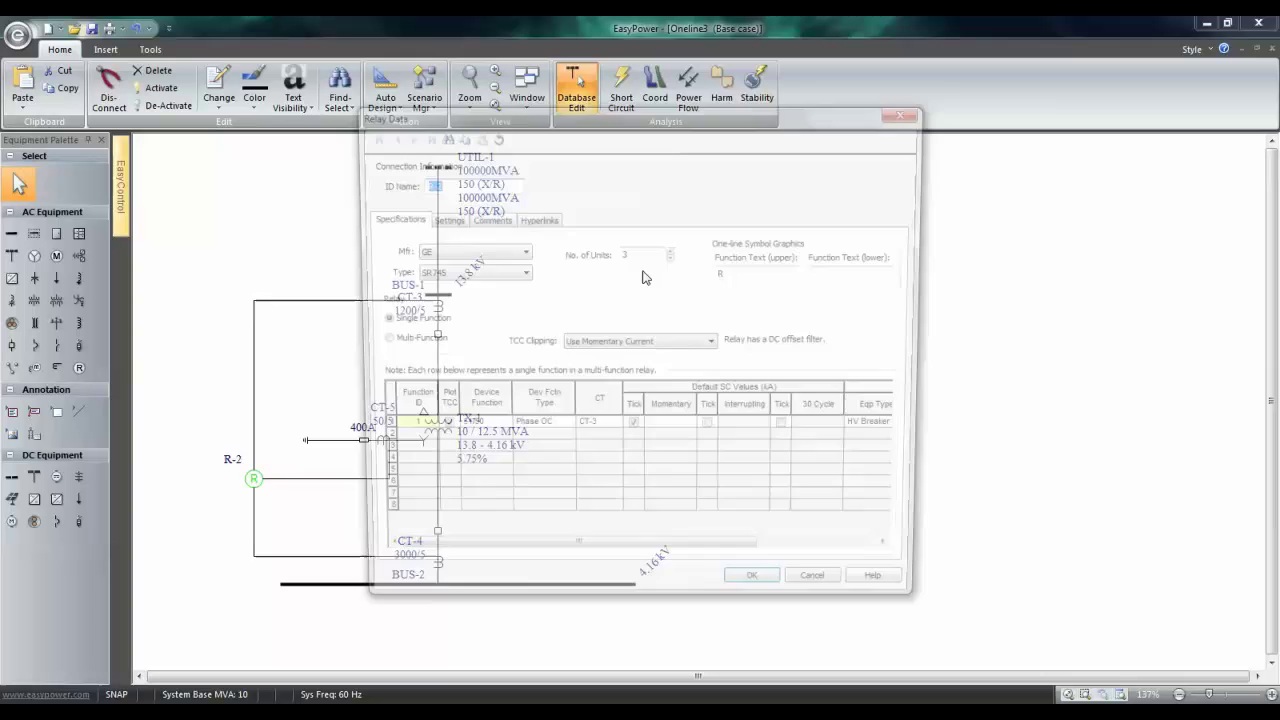
{"action": "left_click_drag", "start_coordinate": [632, 122], "coordinate": [905, 99]}
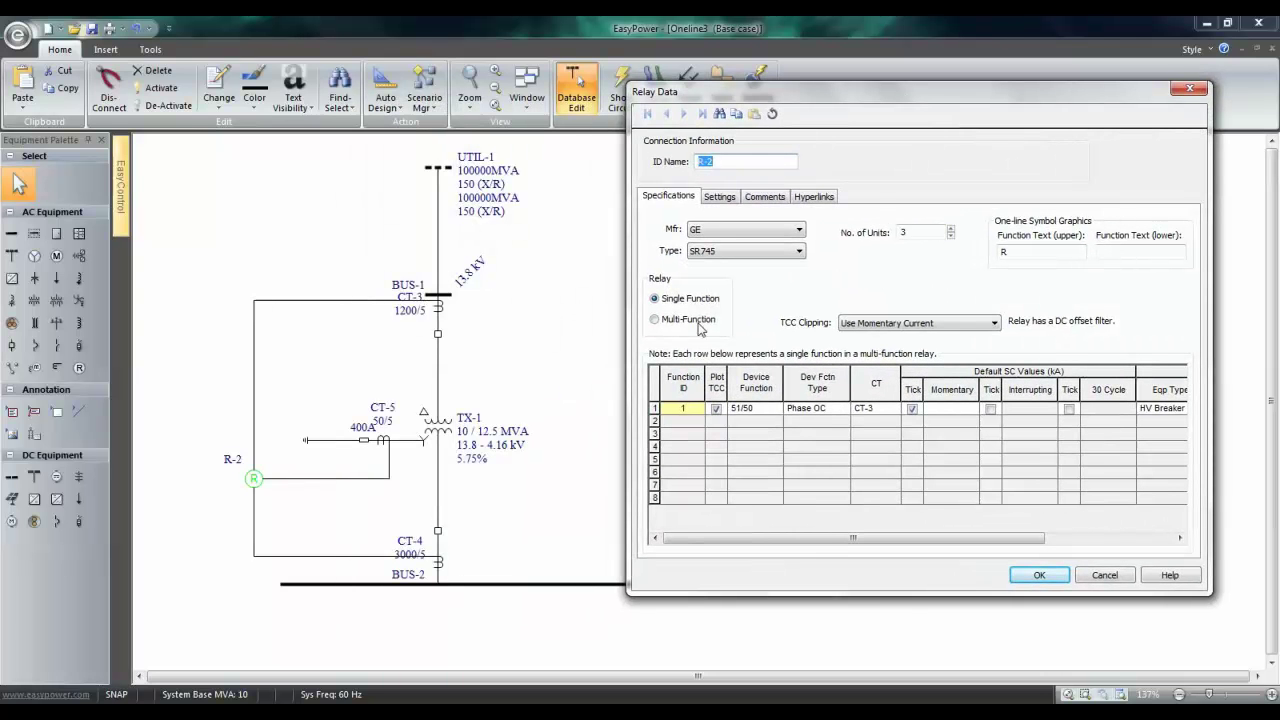
{"action": "left_click", "coordinate": [654, 320]}
{"action": "left_click", "coordinate": [682, 422]}
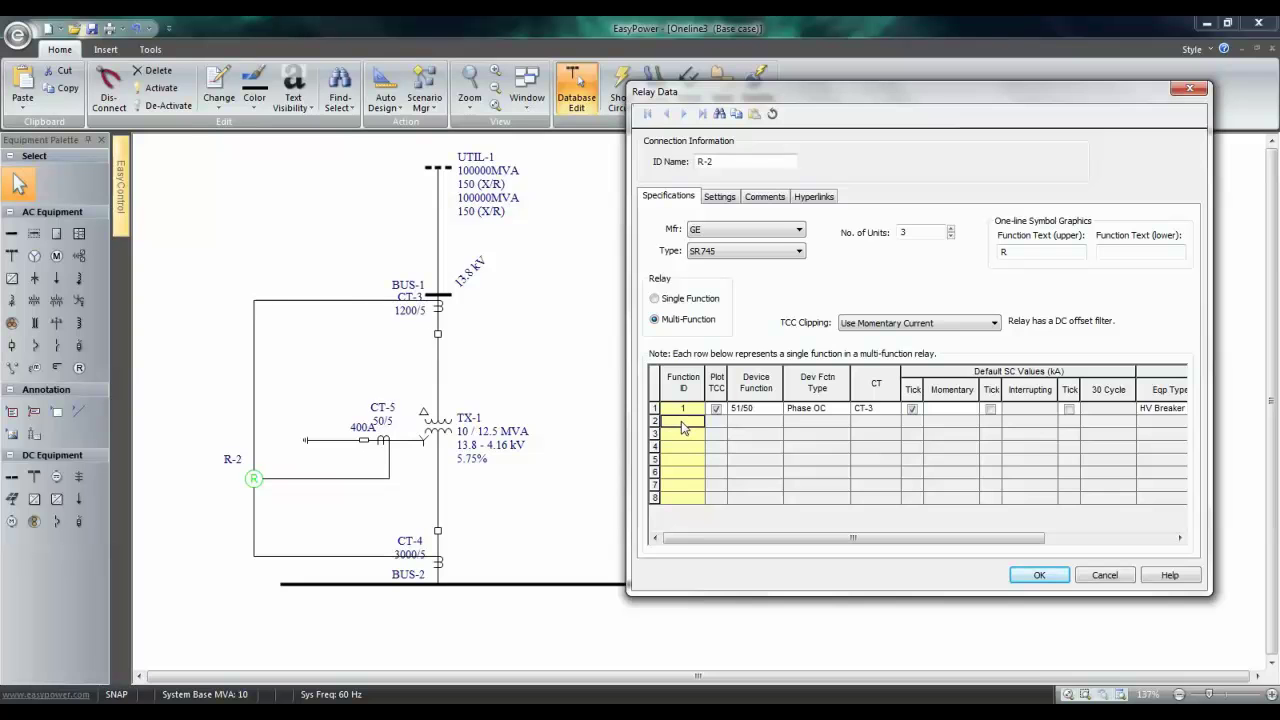
{"action": "type", "text": "2"}
{"action": "key", "text": "Return"}
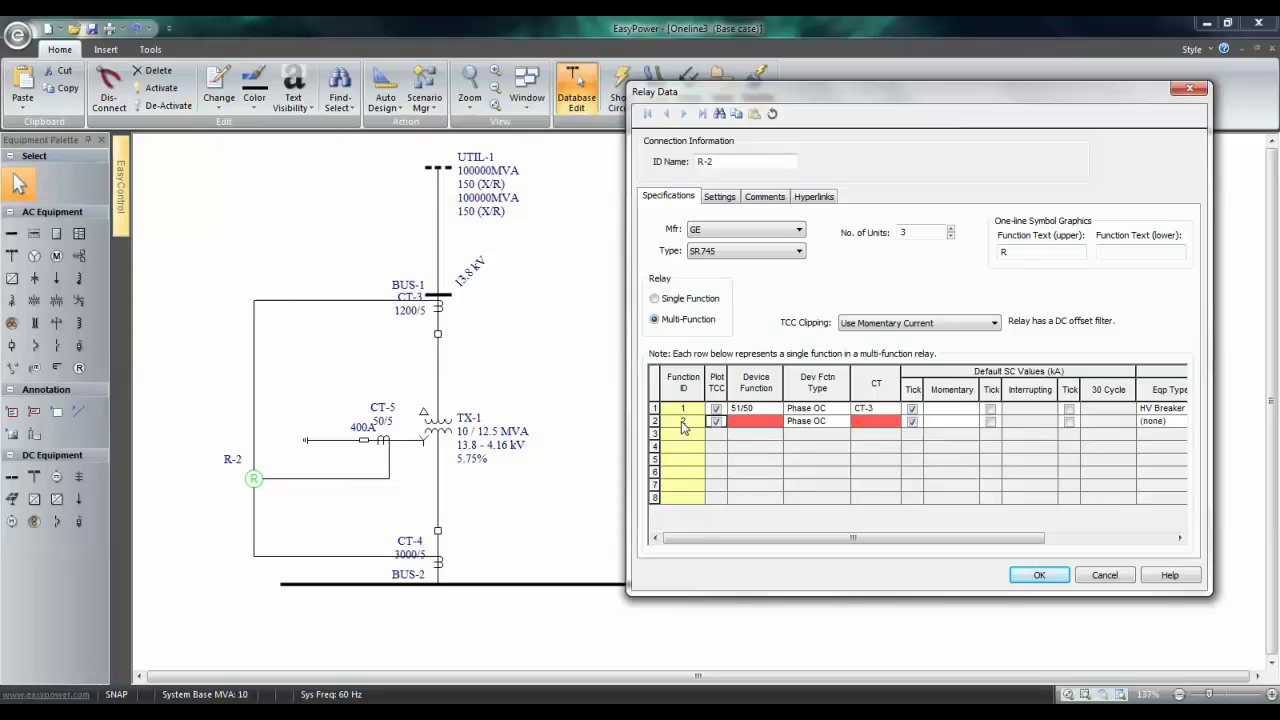
{"action": "left_click", "coordinate": [756, 422]}
{"action": "left_click", "coordinate": [776, 422]}
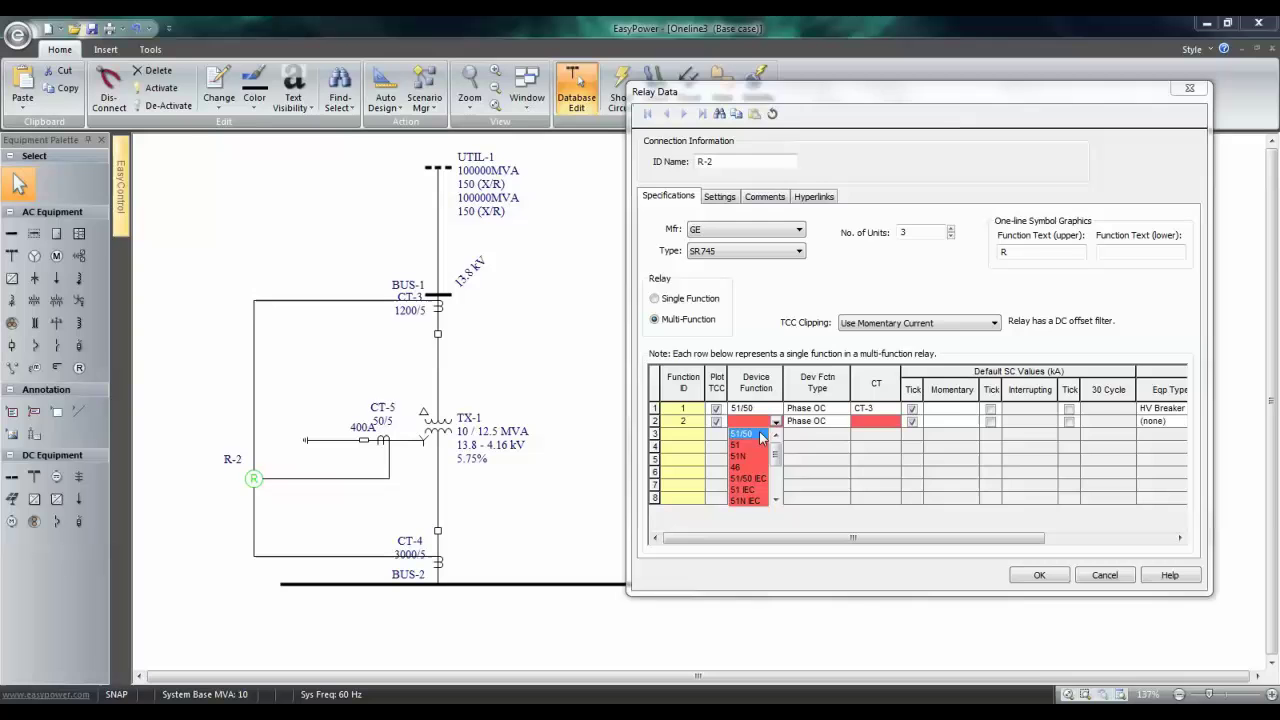
{"action": "left_click", "coordinate": [745, 434]}
Assign CT-4 to function 2 and have it trip HV Breaker BH-2
{"action": "left_click", "coordinate": [866, 424]}
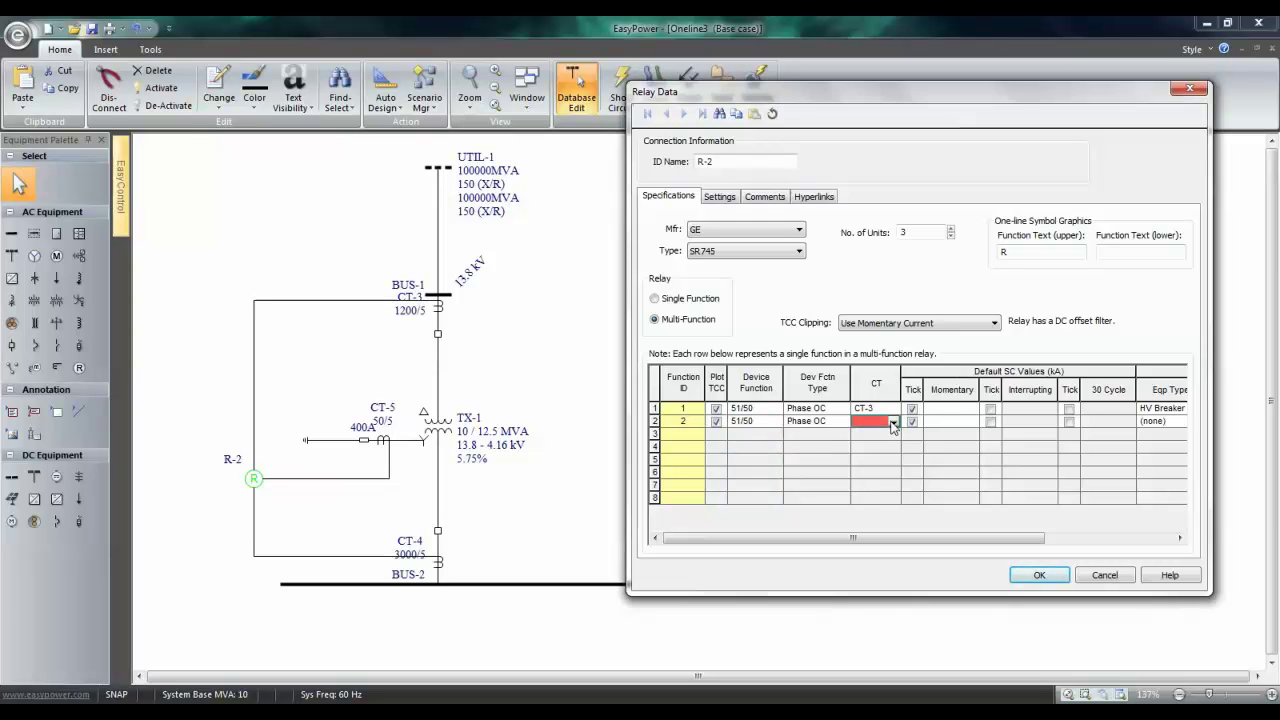
{"action": "left_click", "coordinate": [893, 423]}
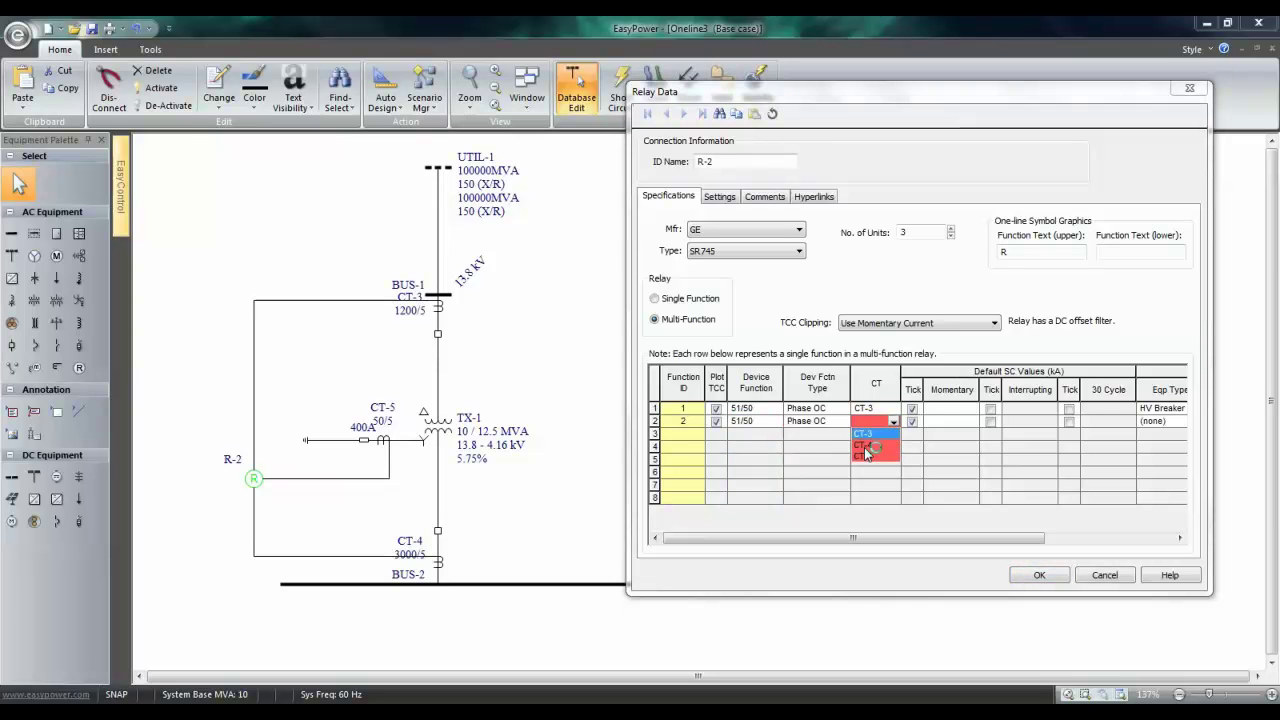
{"action": "left_click", "coordinate": [863, 445]}
{"action": "left_click", "coordinate": [951, 421]}
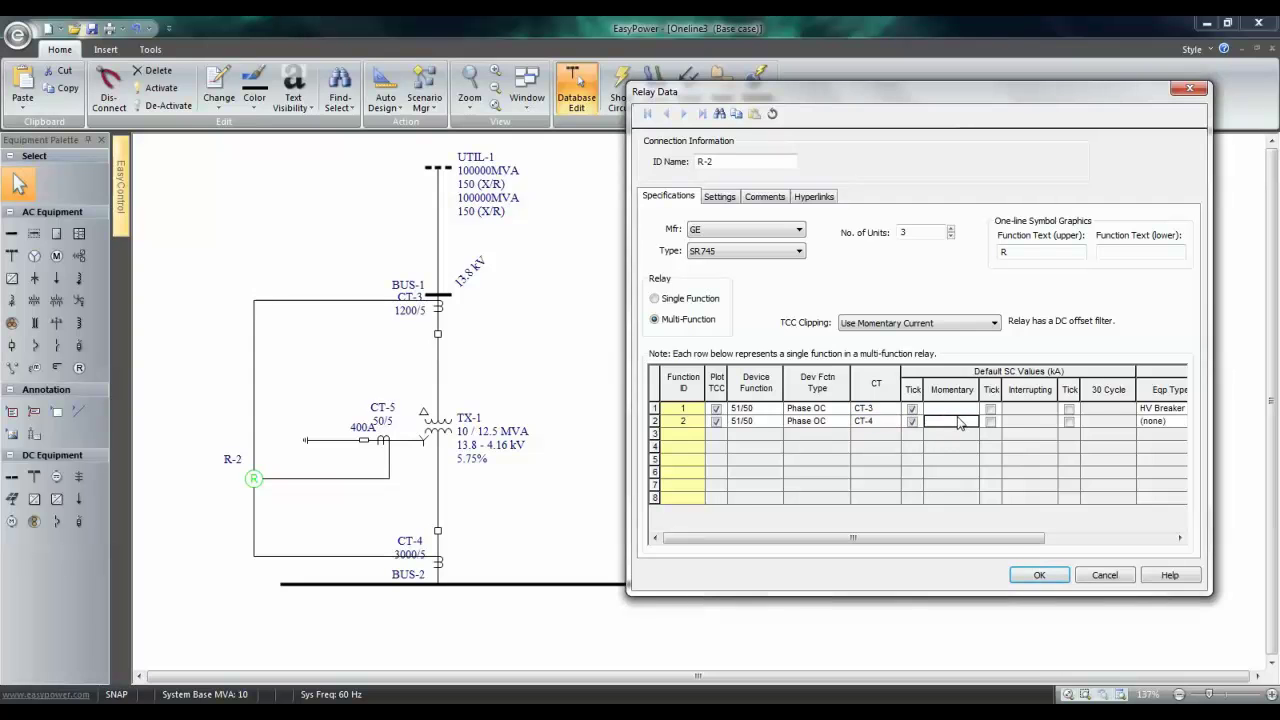
{"action": "left_click_drag", "start_coordinate": [997, 541], "coordinate": [1125, 541]}
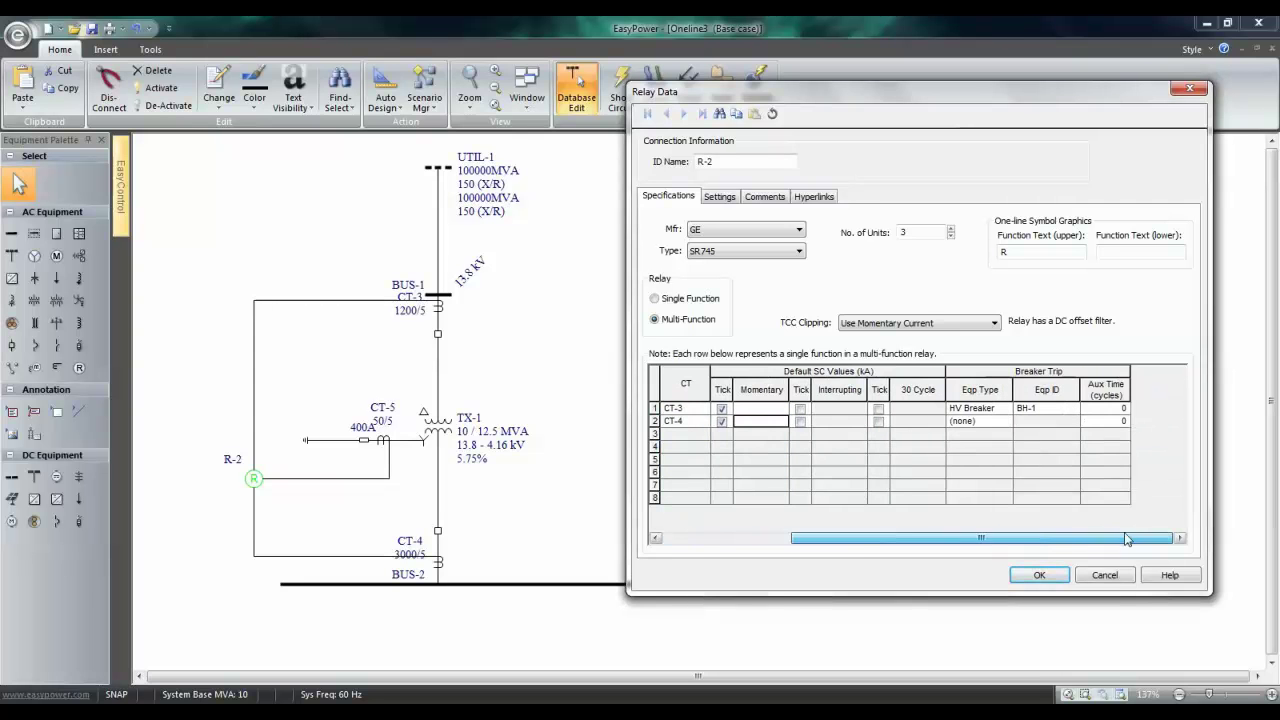
{"action": "left_click", "coordinate": [1004, 427]}
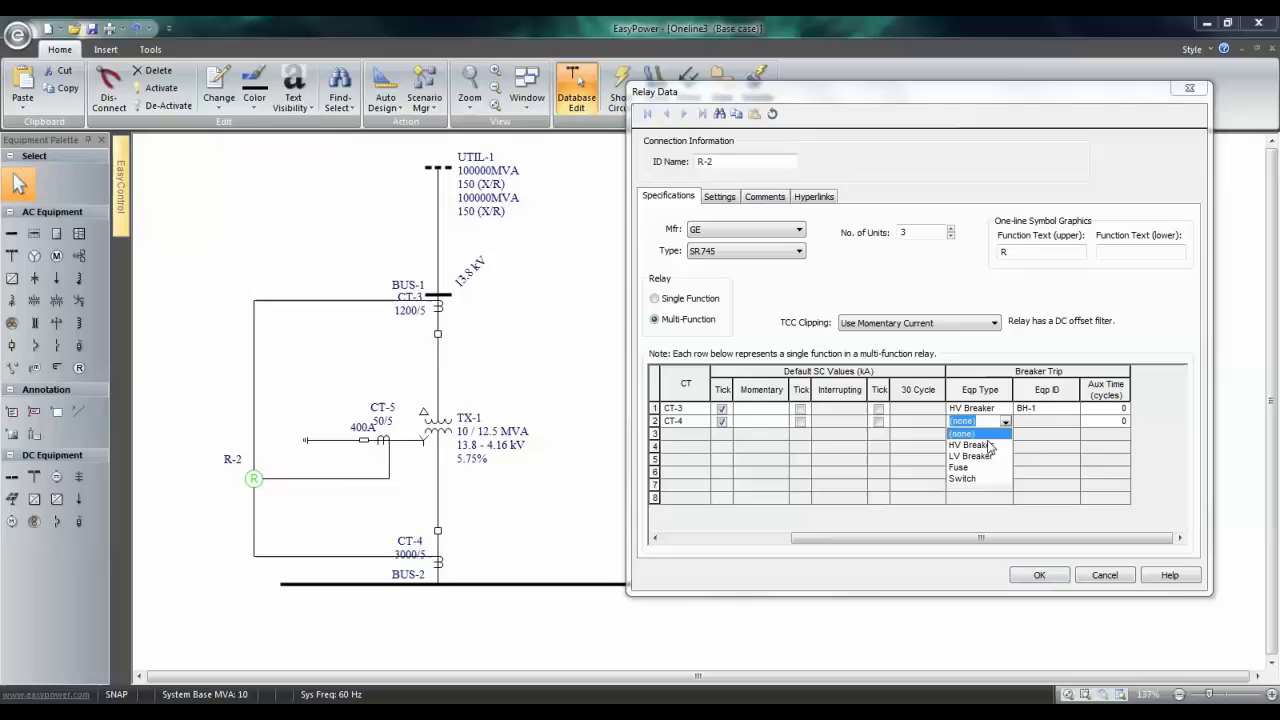
{"action": "left_click", "coordinate": [975, 440]}
{"action": "left_click", "coordinate": [1063, 430]}
{"action": "left_click", "coordinate": [1072, 422]}
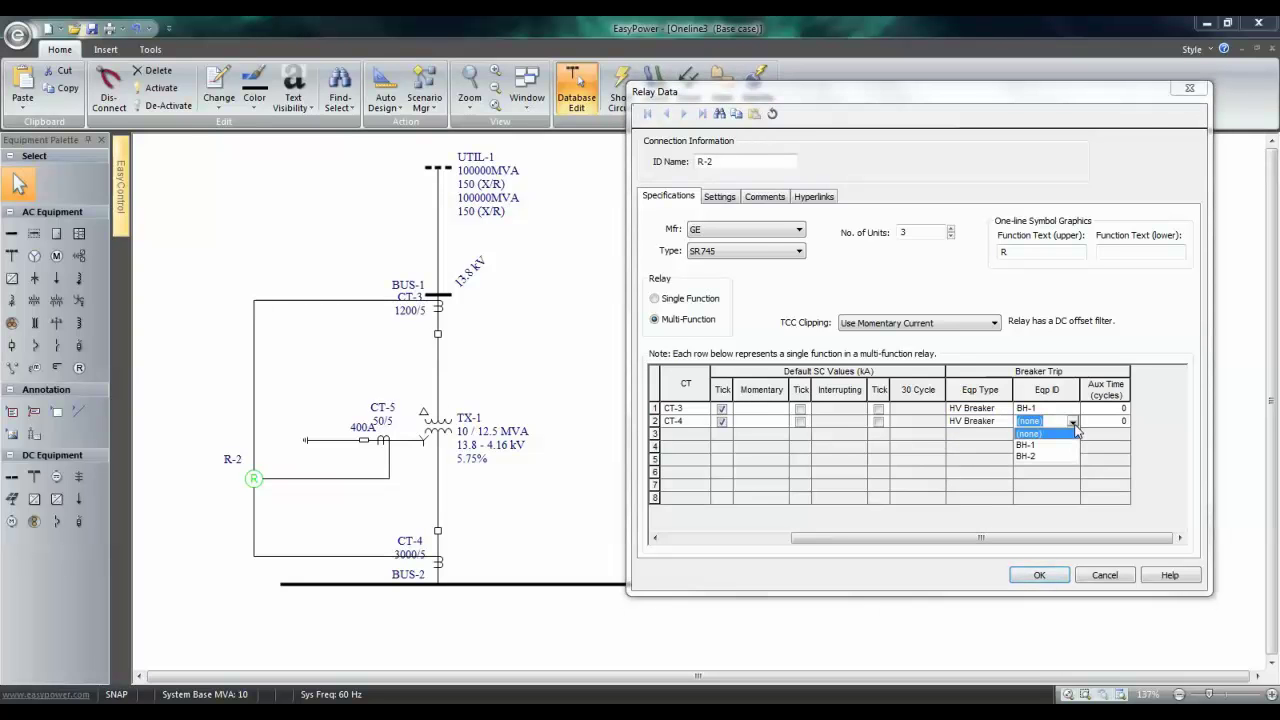
{"action": "left_click", "coordinate": [1038, 457]}
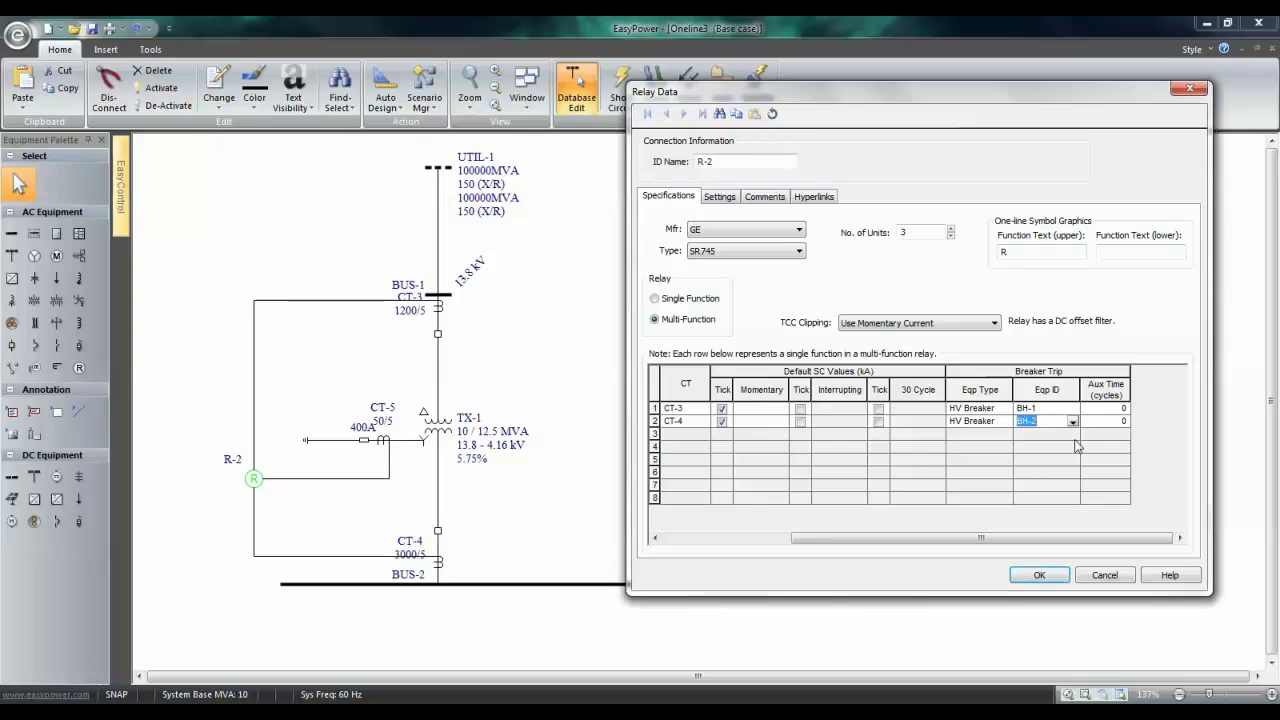
{"action": "left_click", "coordinate": [1107, 422]}
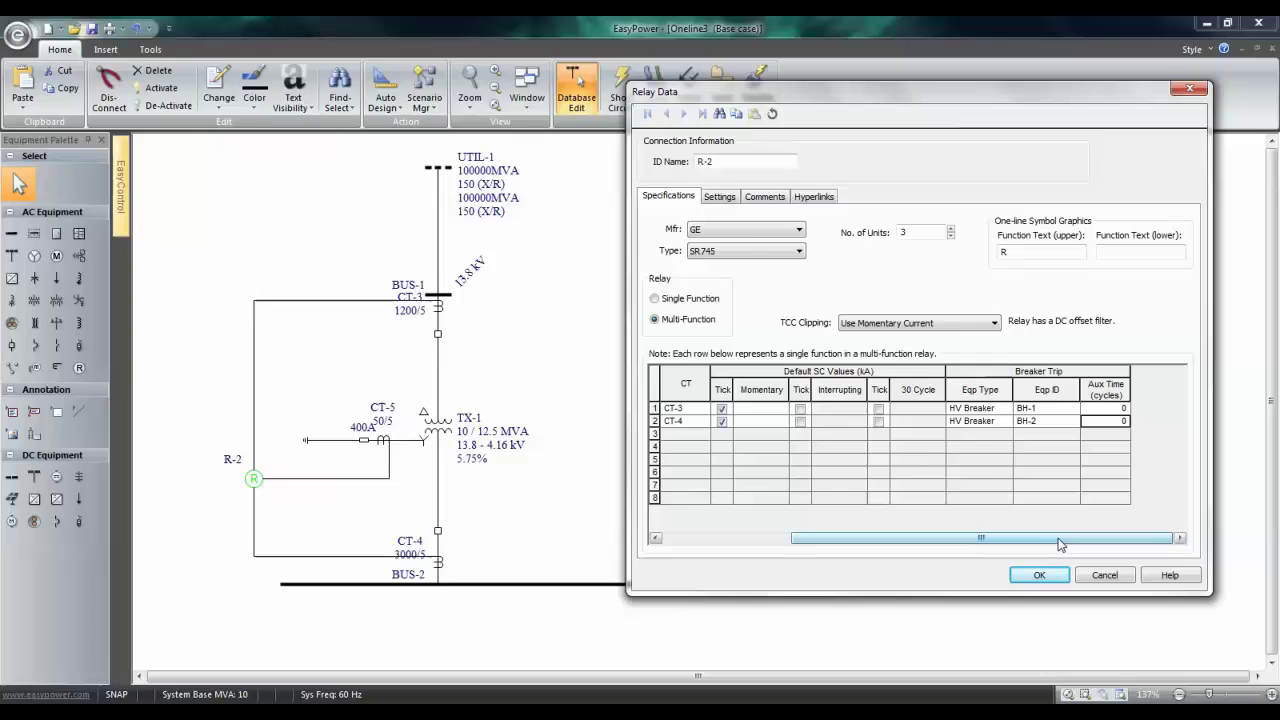
Set function 2 to tap range 0.05-20, tap 0.75, Extremely Inverse curve, time dial 1
{"action": "left_click", "coordinate": [720, 197]}
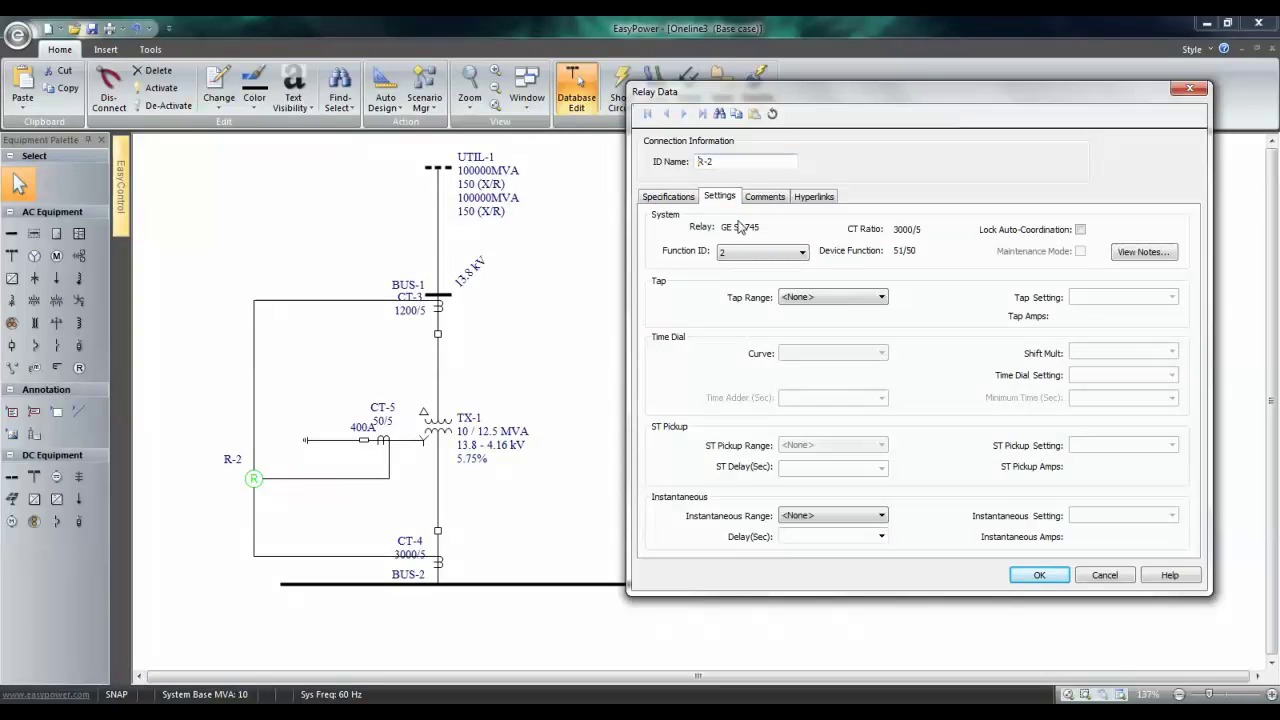
{"action": "left_click", "coordinate": [884, 296]}
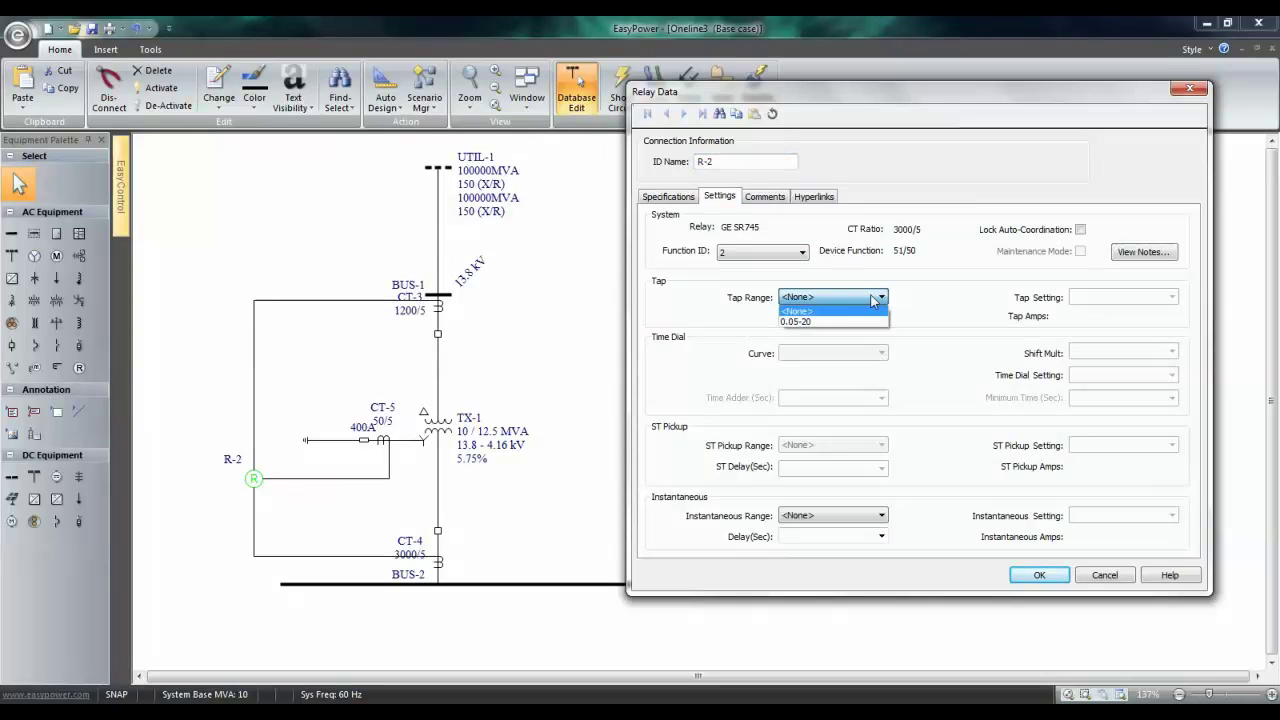
{"action": "left_click", "coordinate": [850, 323]}
{"action": "left_click", "coordinate": [1171, 297]}
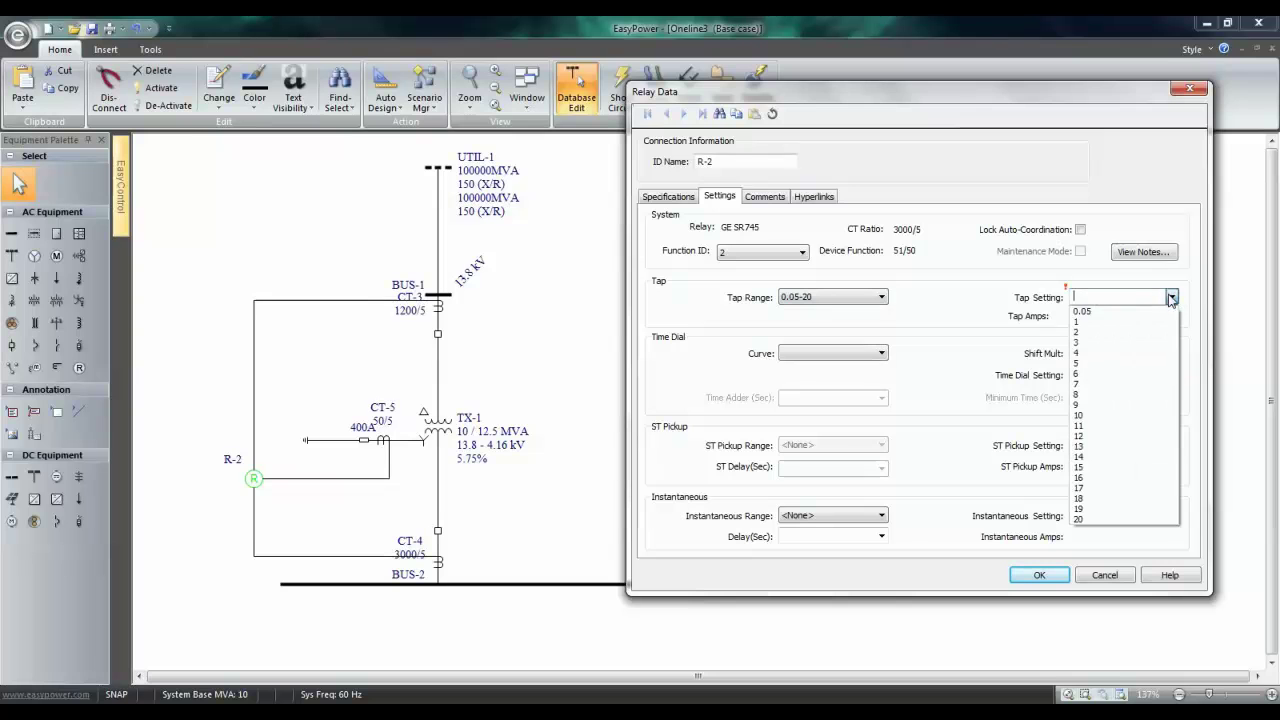
{"action": "type", "text": "0."}
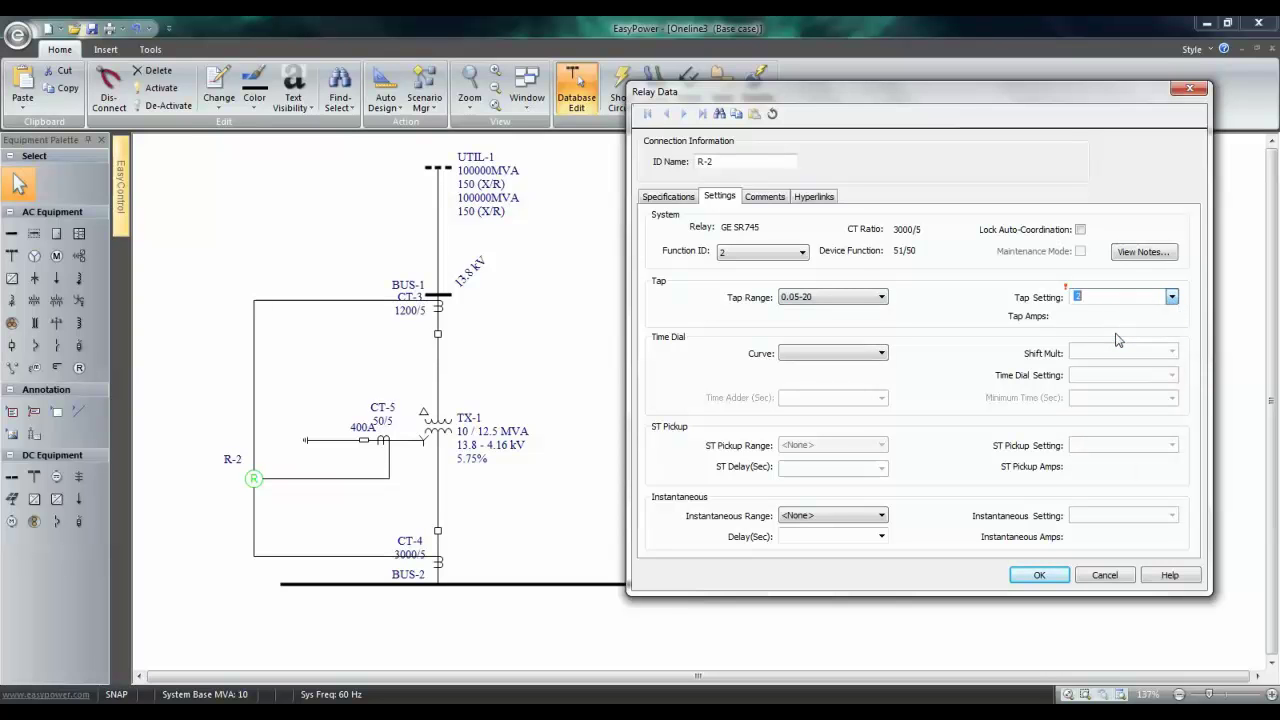
{"action": "type", "text": "75"}
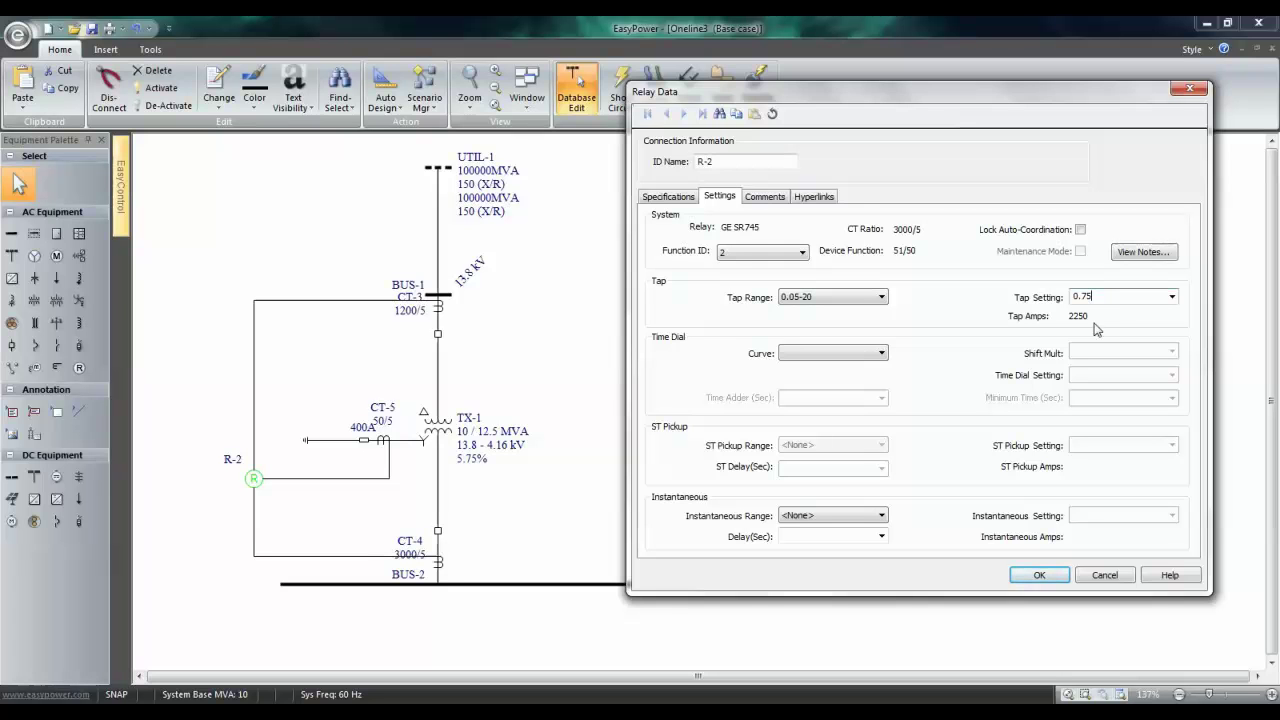
{"action": "left_click", "coordinate": [882, 354]}
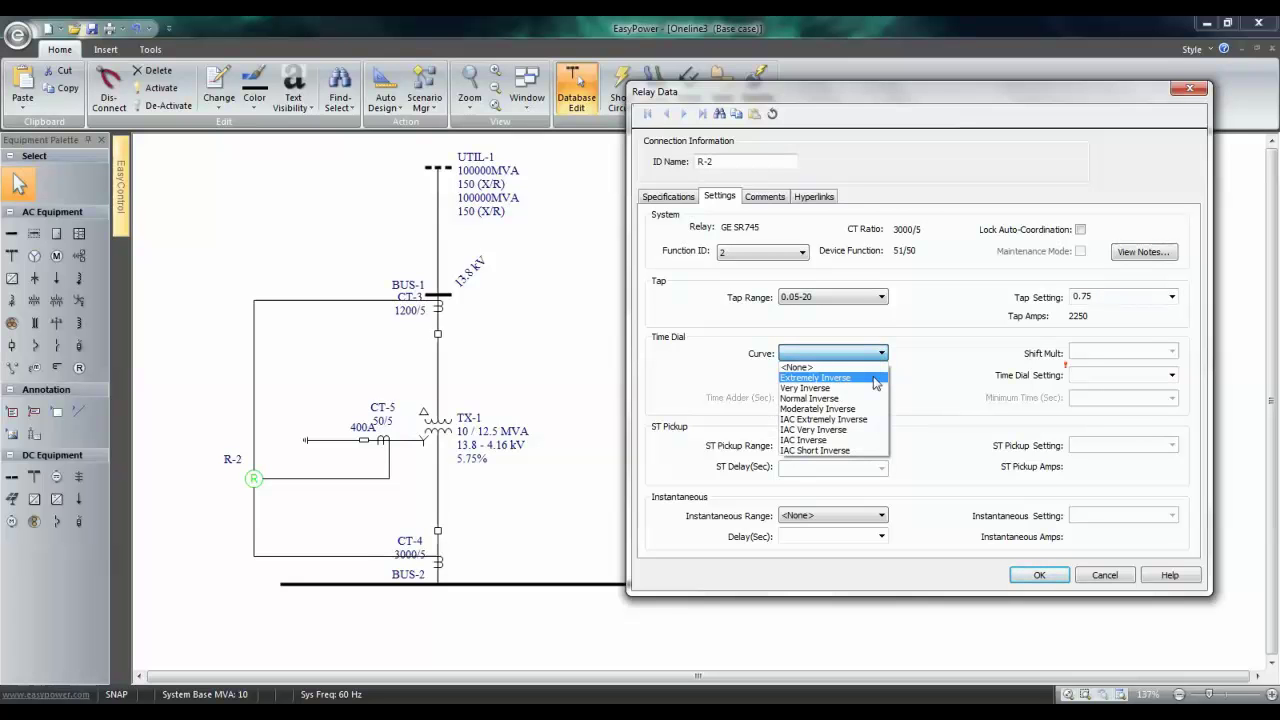
{"action": "left_click", "coordinate": [874, 378]}
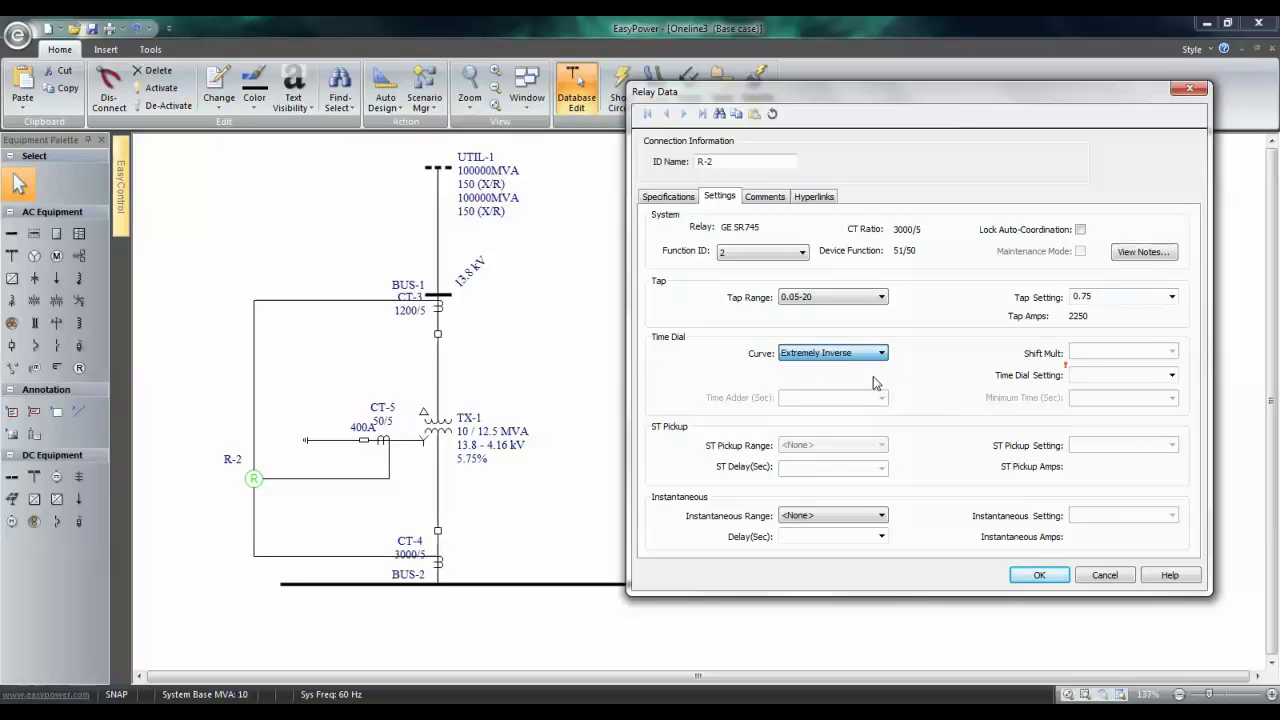
{"action": "left_click", "coordinate": [1172, 375]}
{"action": "left_click", "coordinate": [1158, 401]}
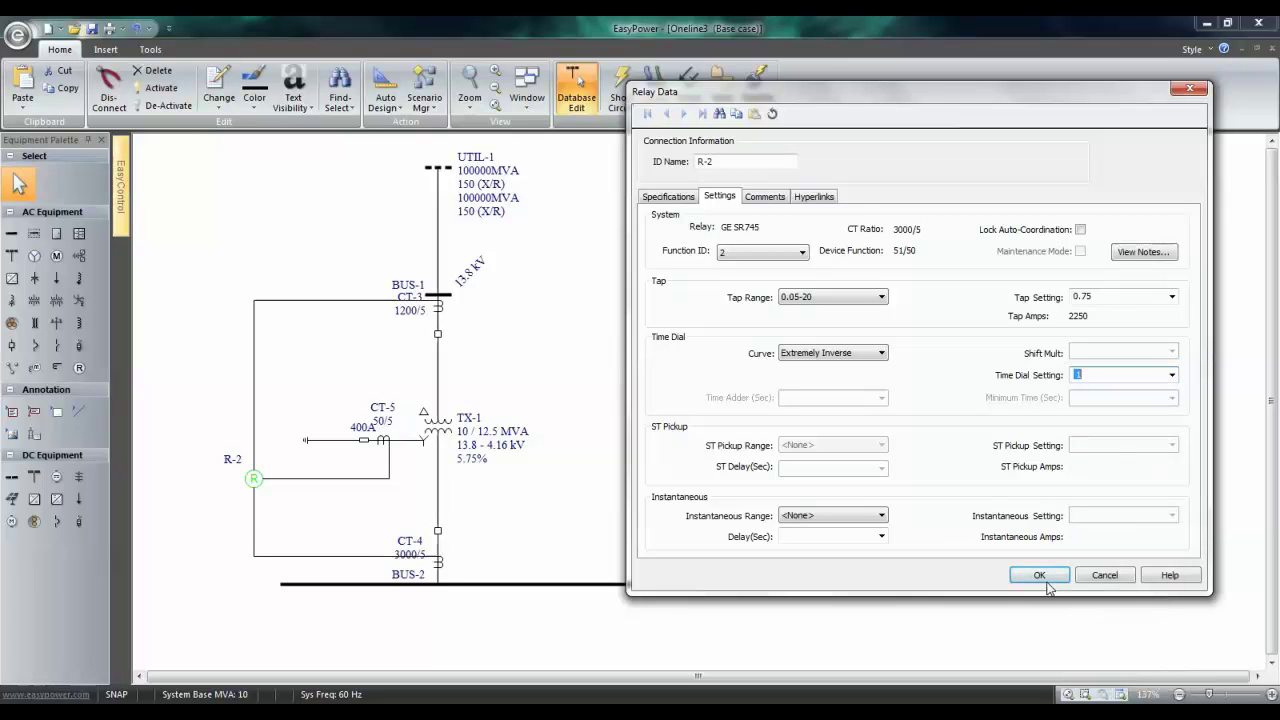
{"action": "left_click", "coordinate": [683, 197]}
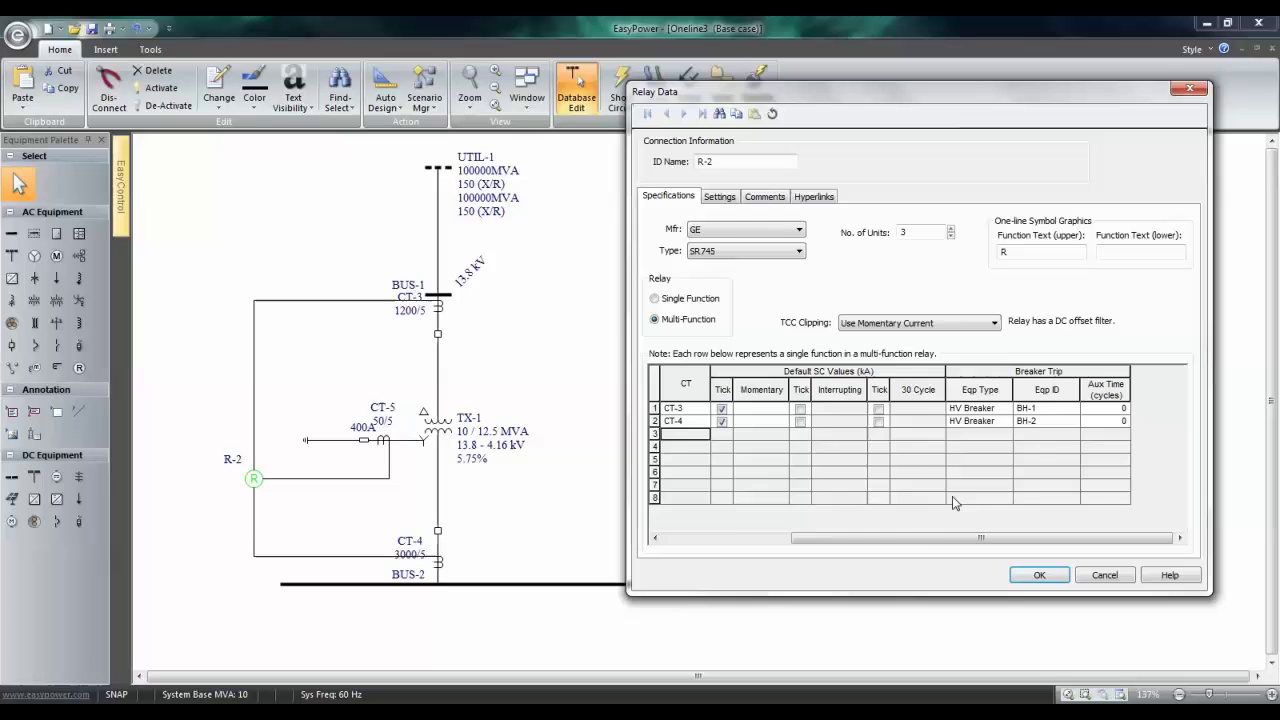
Add function 3 as a 51N Ground OC device
{"action": "left_click_drag", "start_coordinate": [930, 538], "coordinate": [694, 540]}
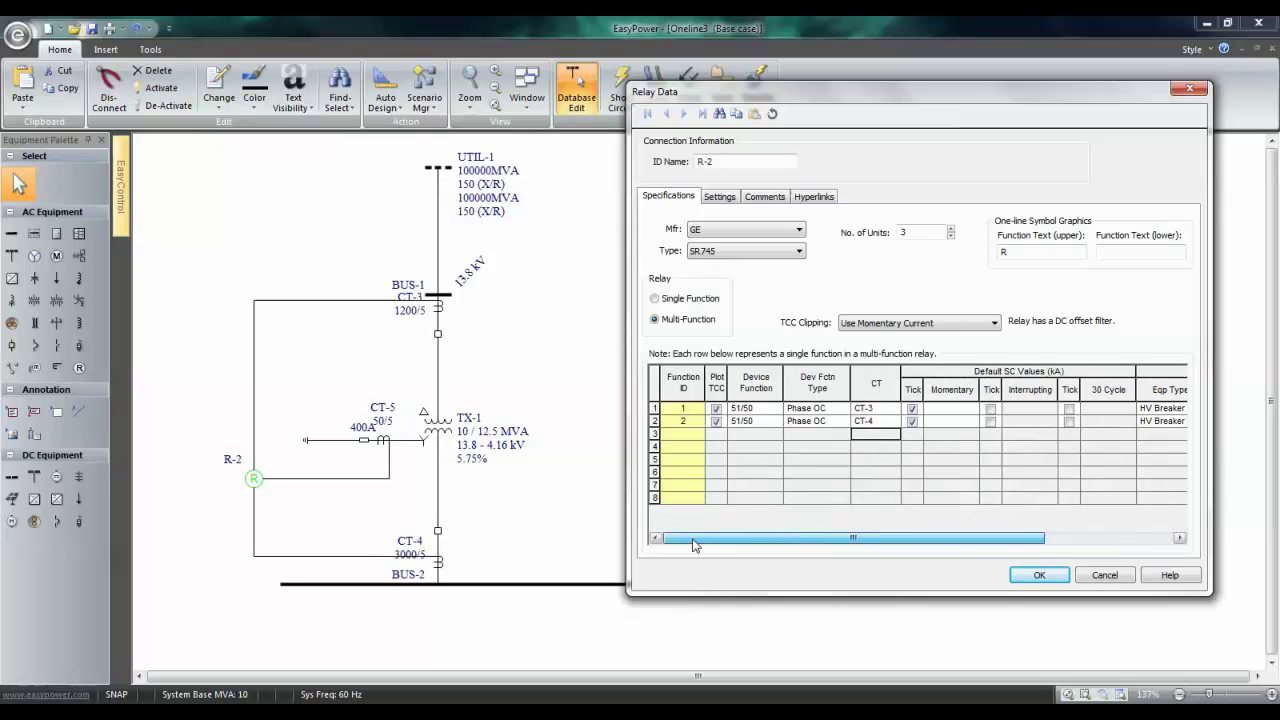
{"action": "left_click", "coordinate": [684, 436]}
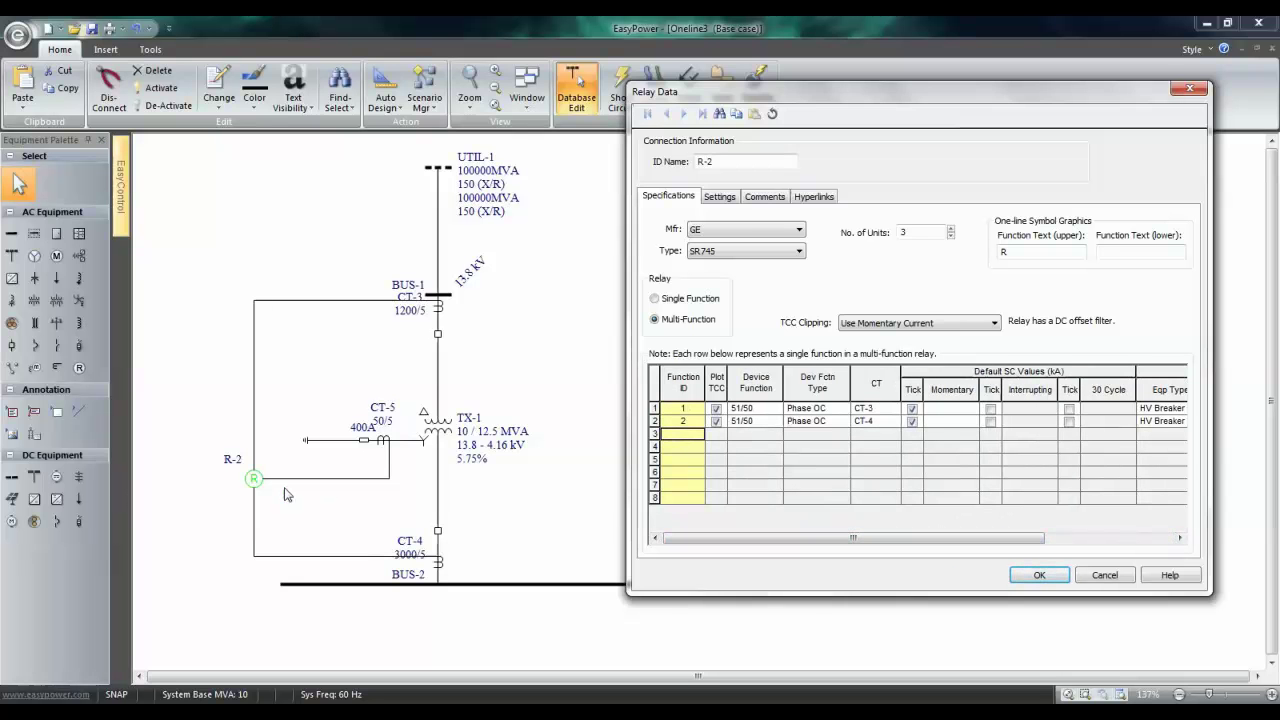
{"action": "left_click", "coordinate": [690, 434]}
{"action": "type", "text": "3"}
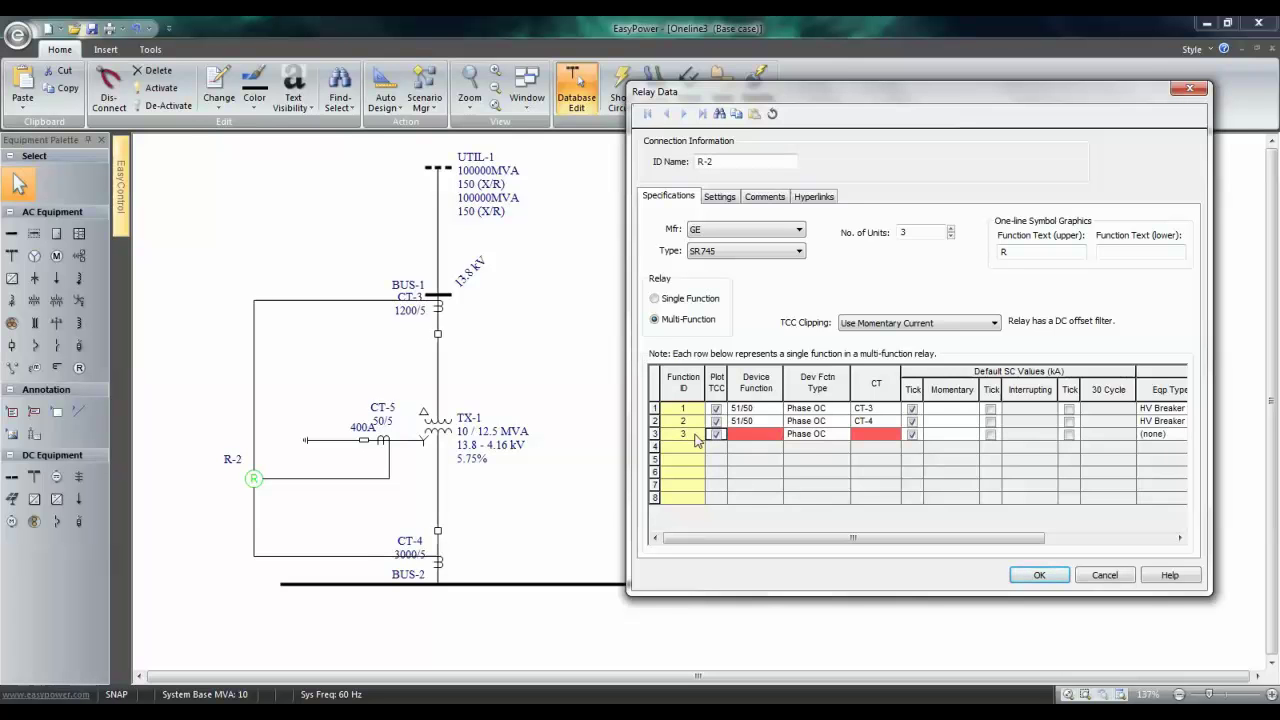
{"action": "left_click", "coordinate": [776, 438]}
{"action": "left_click", "coordinate": [776, 438]}
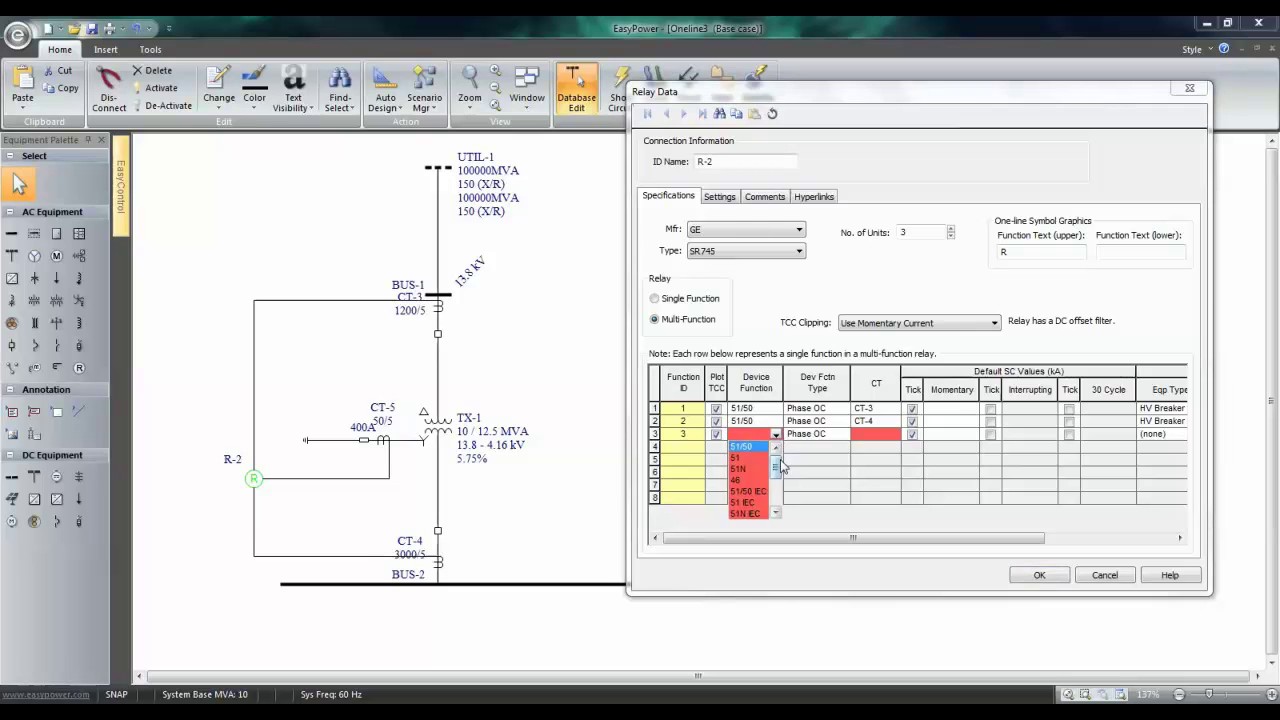
{"action": "left_click", "coordinate": [752, 469]}
{"action": "left_click", "coordinate": [838, 436]}
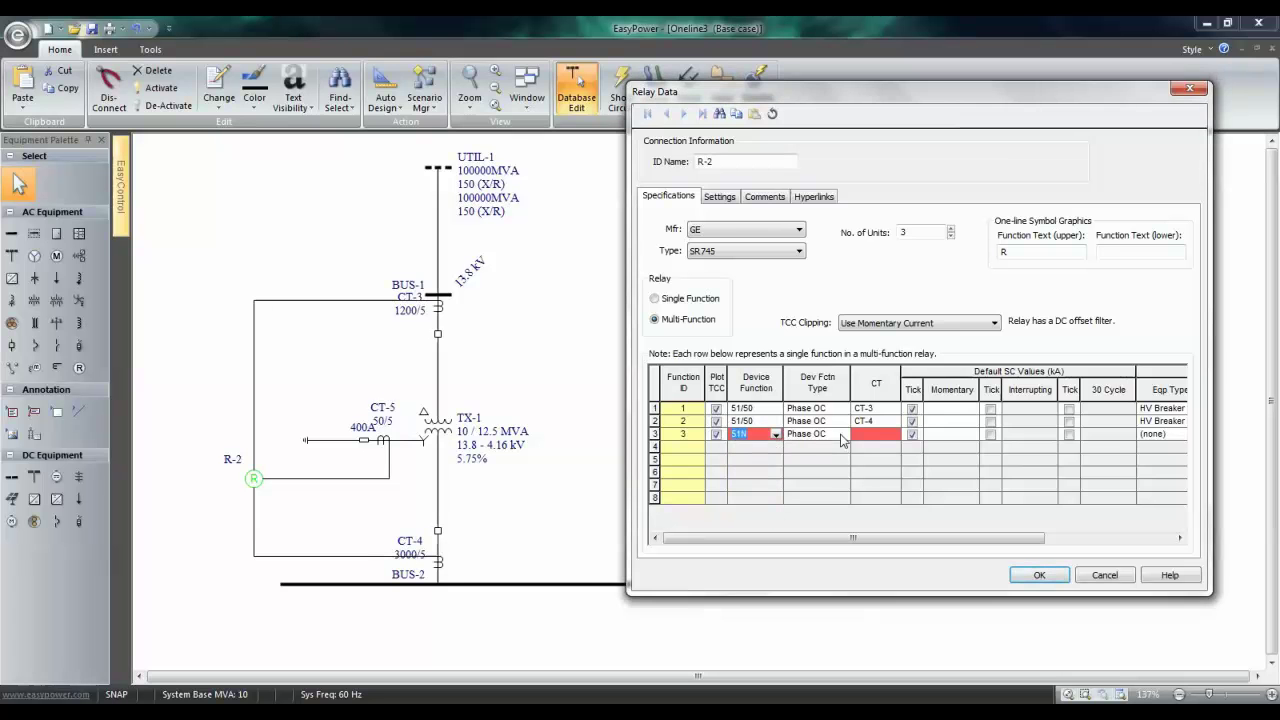
{"action": "left_click", "coordinate": [843, 434]}
{"action": "left_click", "coordinate": [810, 447]}
Assign CT-5 to function 3 and have it trip HV Breaker BH-2
{"action": "left_click", "coordinate": [877, 436]}
{"action": "left_click", "coordinate": [893, 434]}
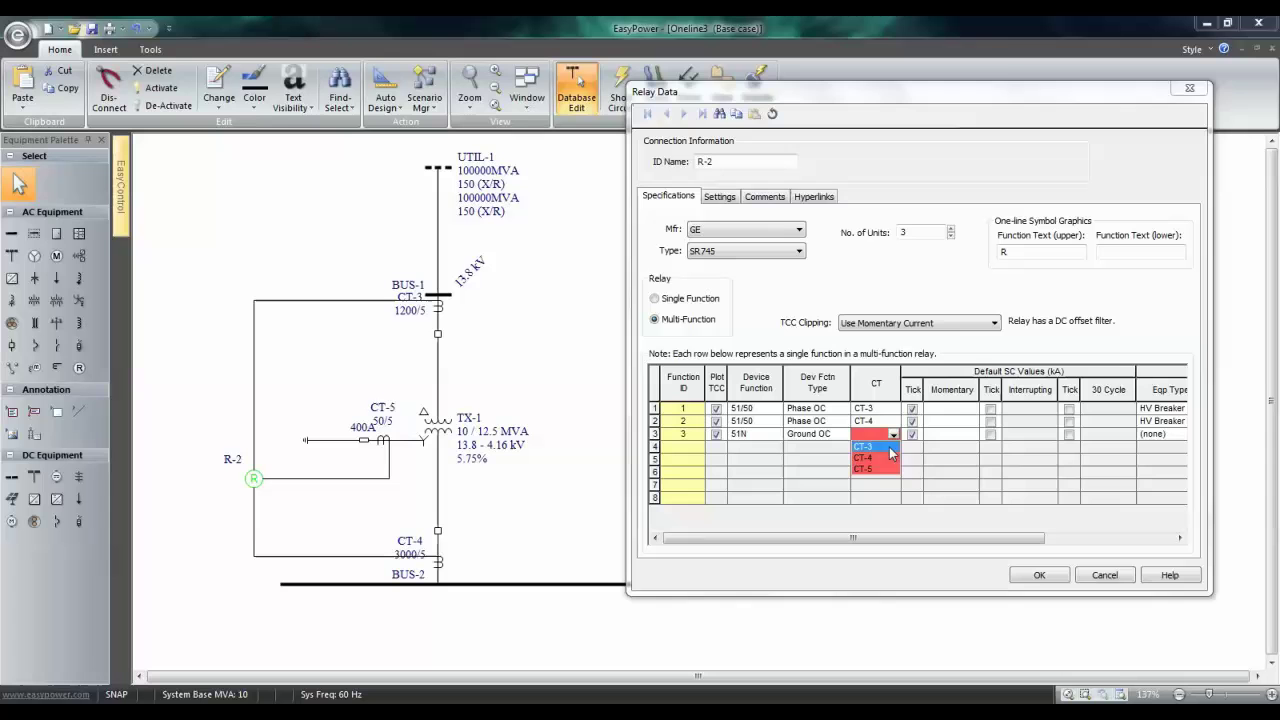
{"action": "left_click", "coordinate": [880, 472]}
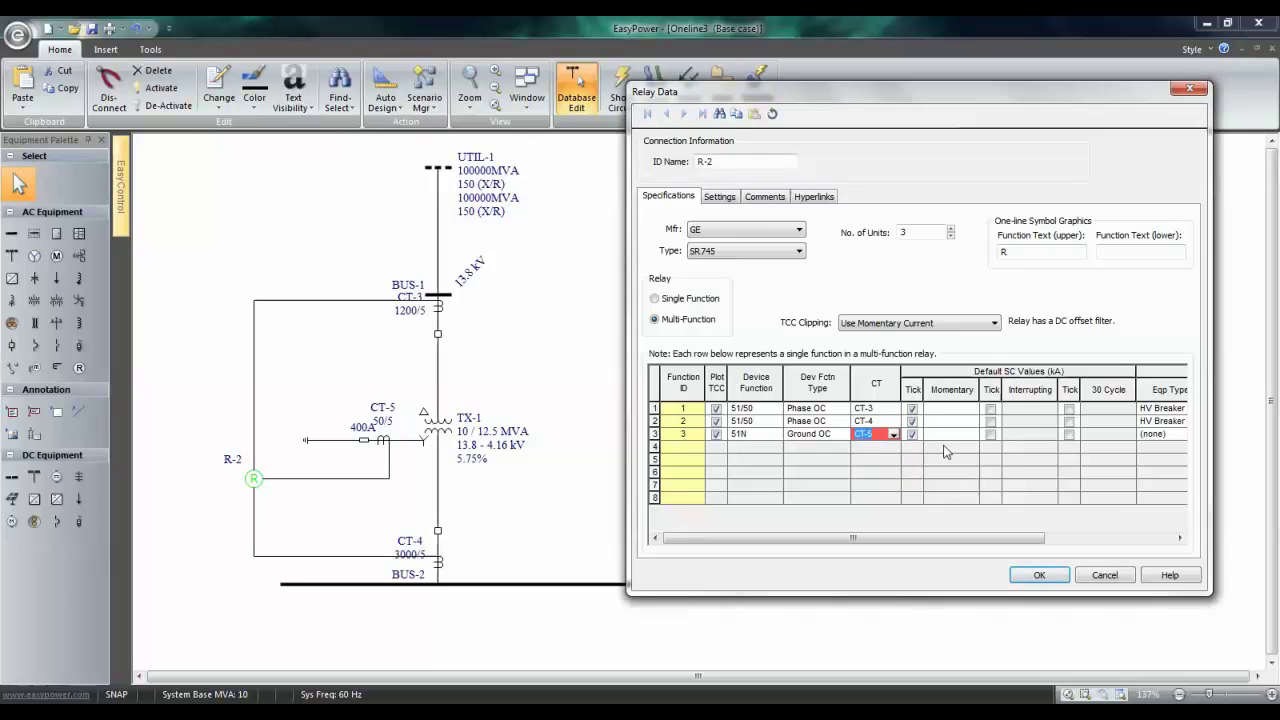
{"action": "left_click", "coordinate": [1184, 436]}
{"action": "left_click", "coordinate": [1152, 437]}
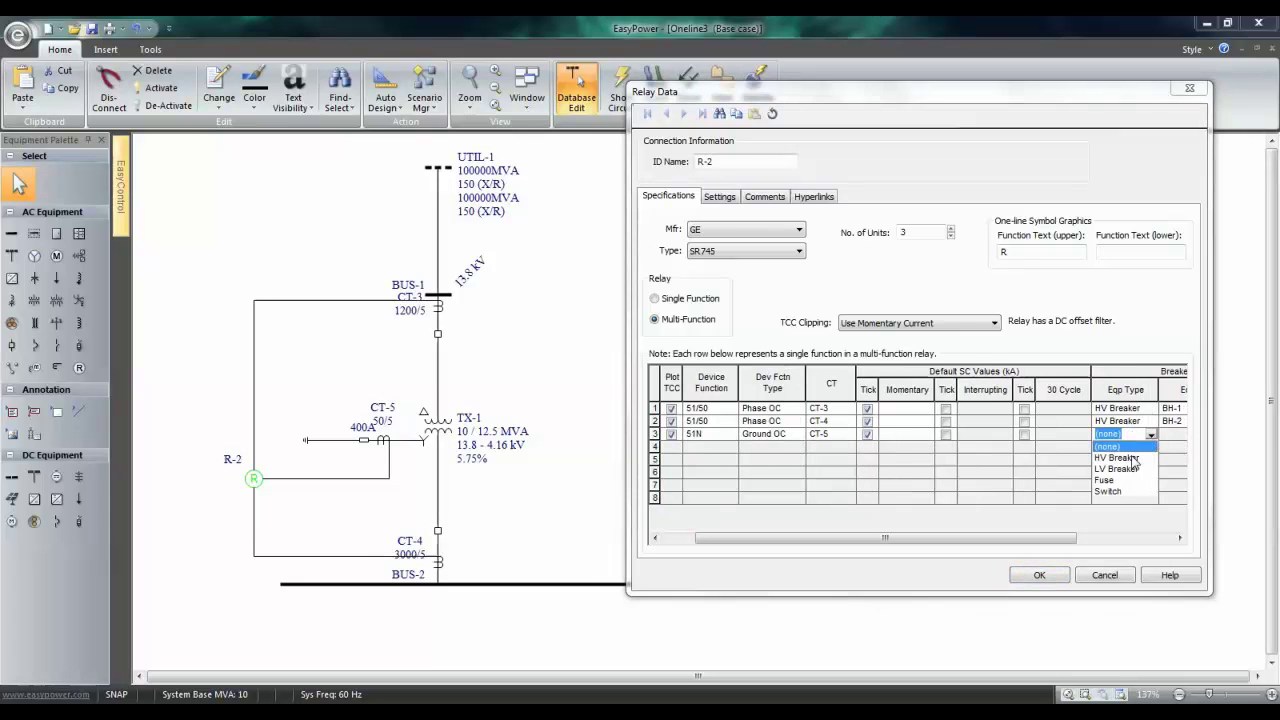
{"action": "left_click", "coordinate": [1132, 452]}
{"action": "left_click", "coordinate": [1180, 441]}
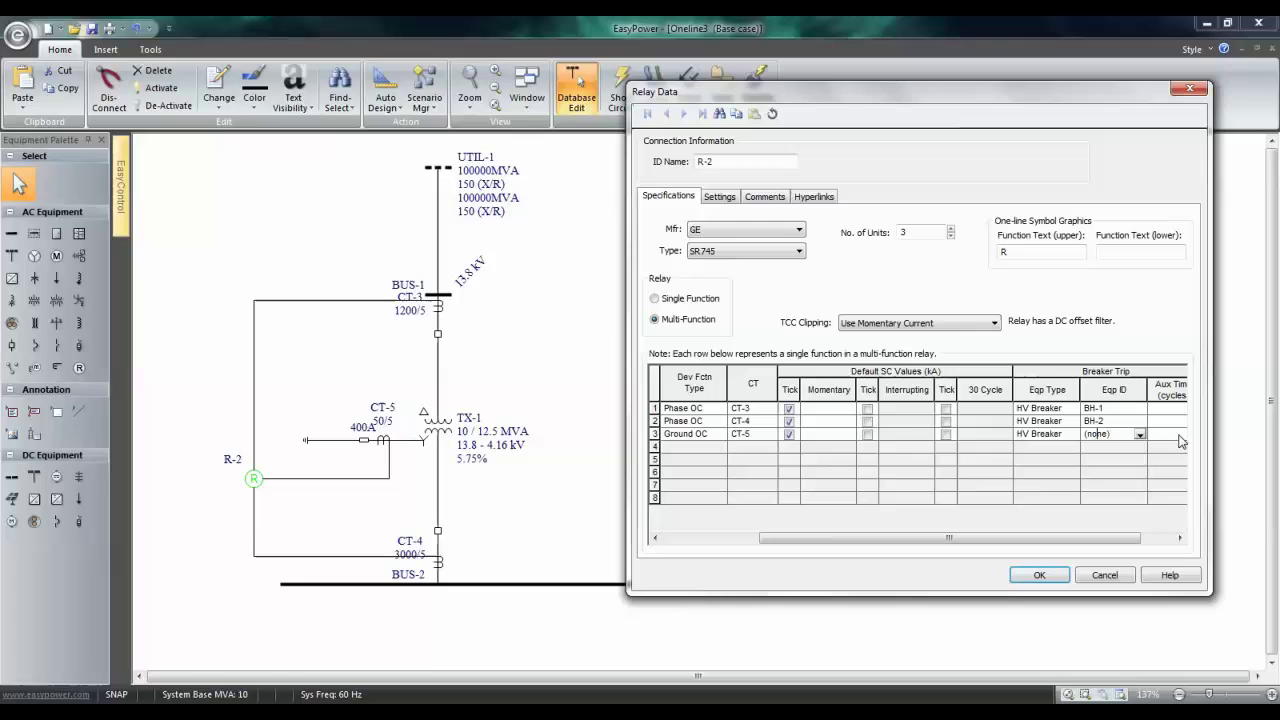
{"action": "left_click", "coordinate": [1140, 435]}
{"action": "left_click", "coordinate": [1109, 471]}
{"action": "left_click", "coordinate": [1178, 437]}
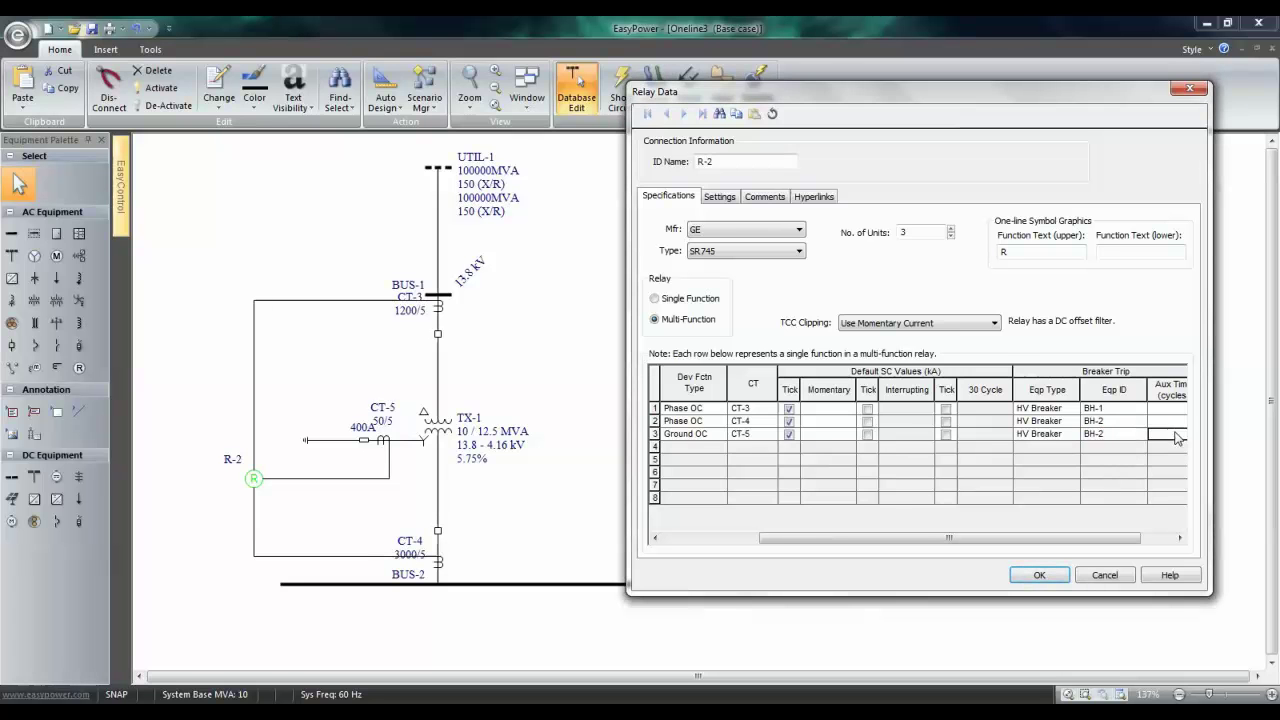
{"action": "left_click_drag", "start_coordinate": [1046, 539], "coordinate": [918, 540]}
Choose the 0.05-20 tap range in function 3's protection settings
{"action": "left_click", "coordinate": [726, 198]}
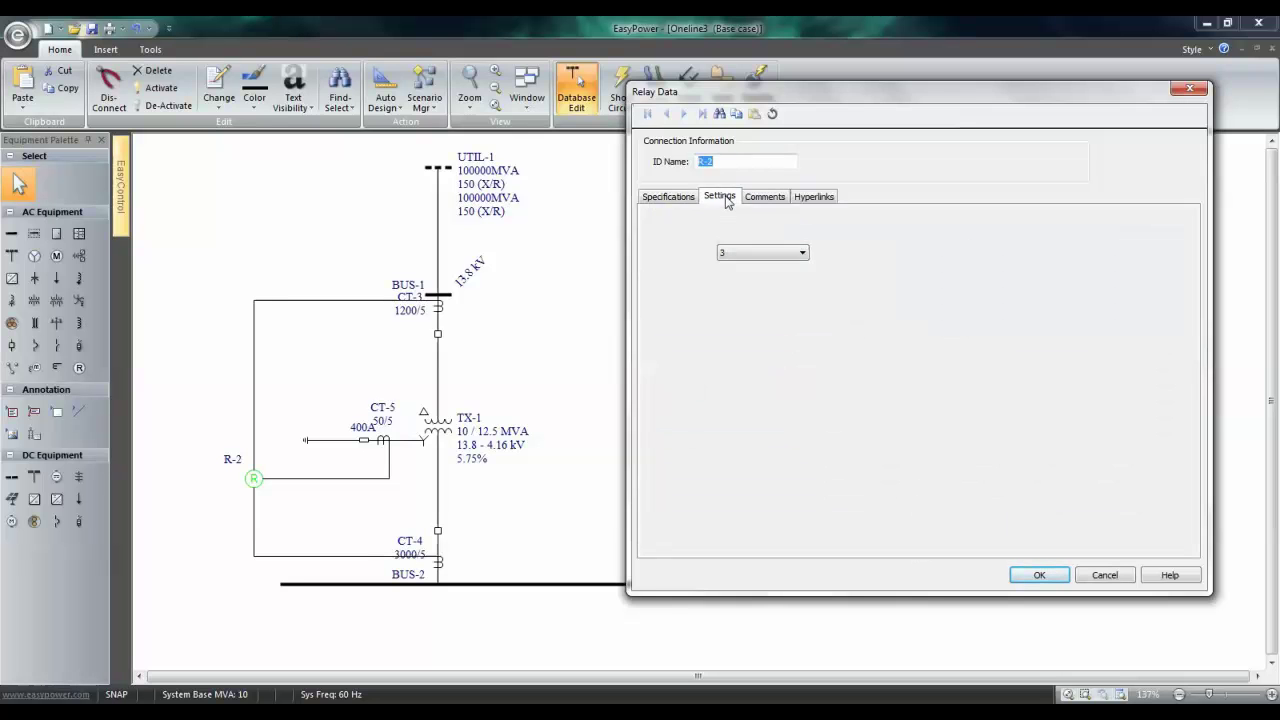
{"action": "left_click", "coordinate": [881, 297]}
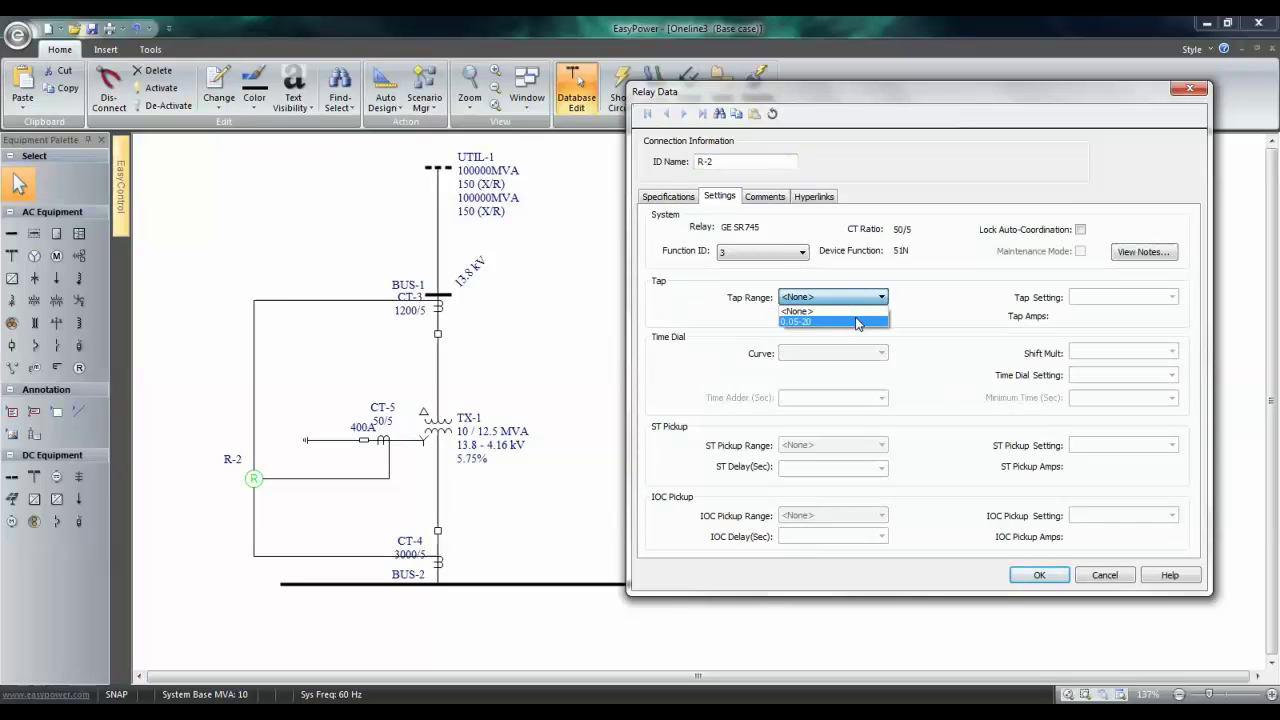